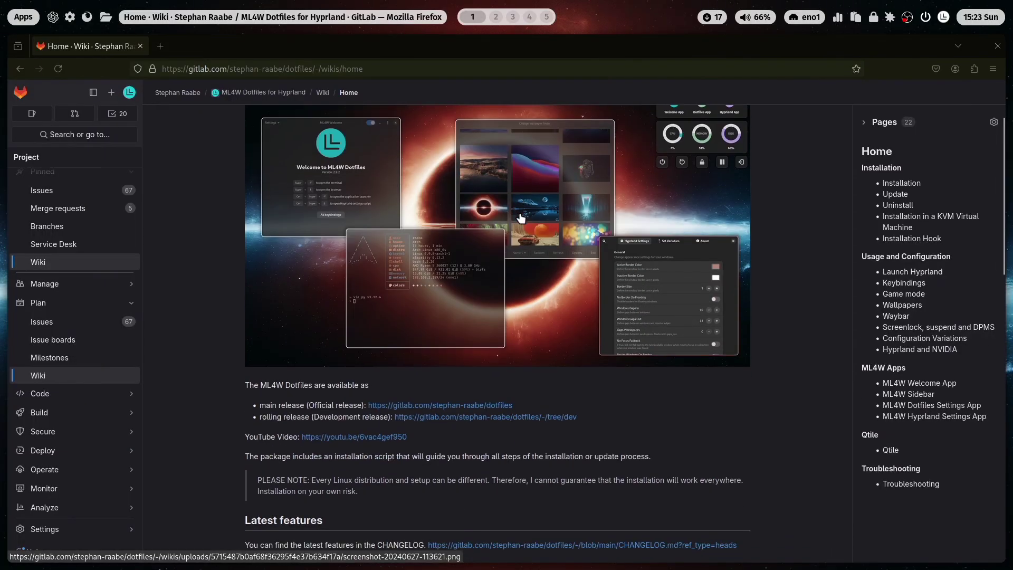
pyautogui.scroll(-3, 520, 218)
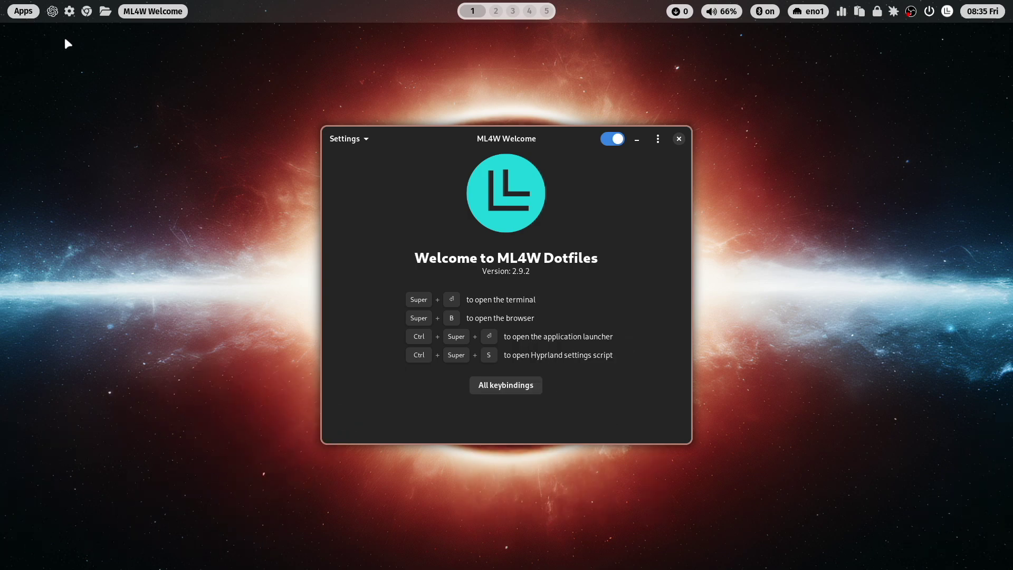
# - Move keyboard focus into the ML4W Welcome window
pyautogui.press('Tab')
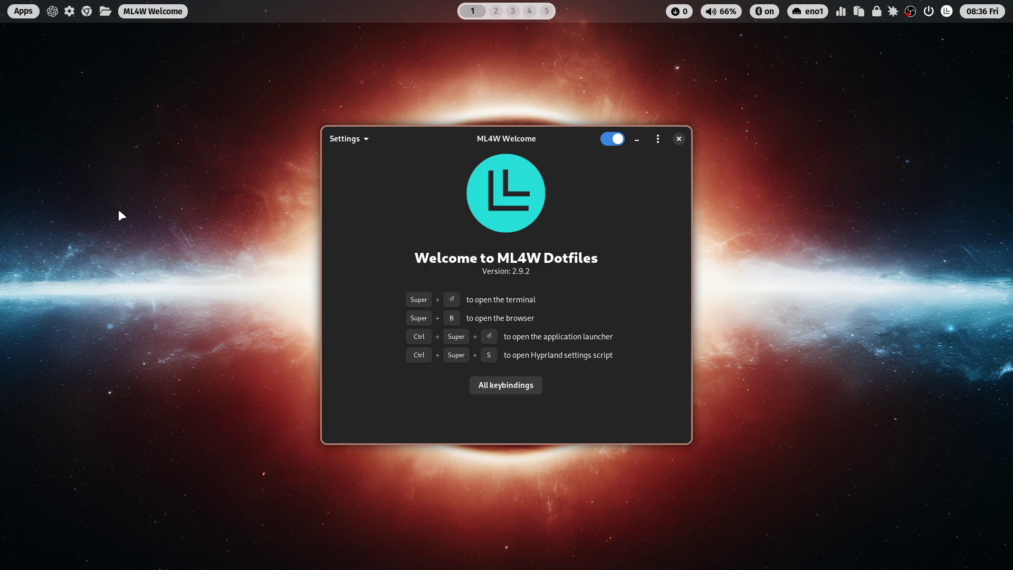
# - Switch the wallpaper with Super+Shift+W, then apply the ML4W Blur Black Waybar theme
pyautogui.press('super+shift+w')
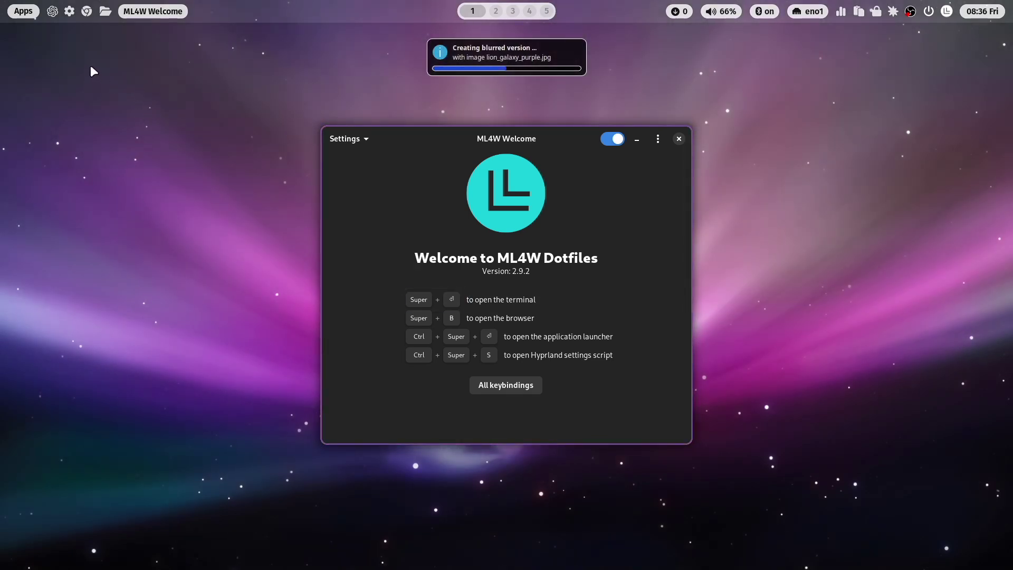
pyautogui.moveTo(87, 13)
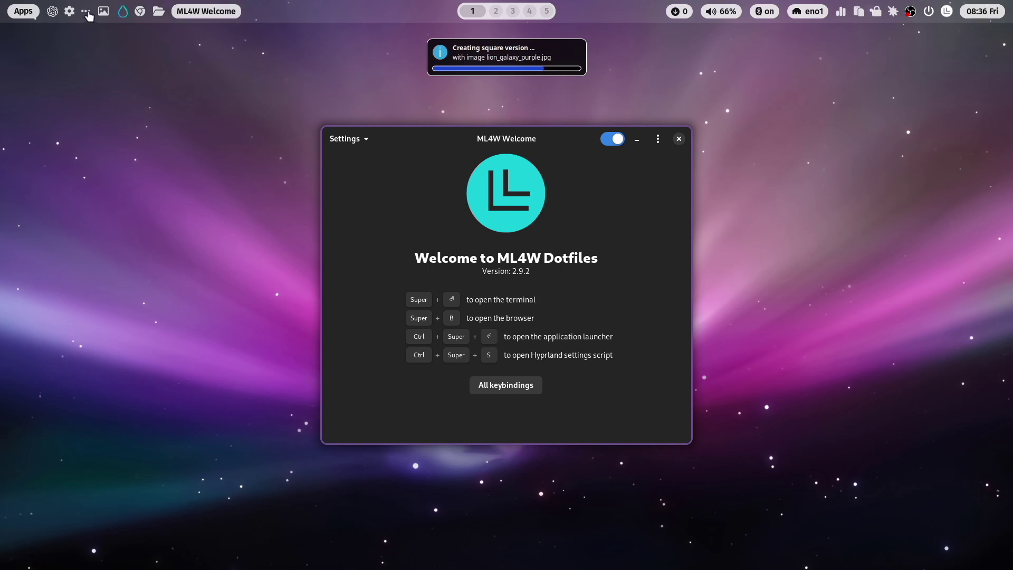
pyautogui.click(87, 13)
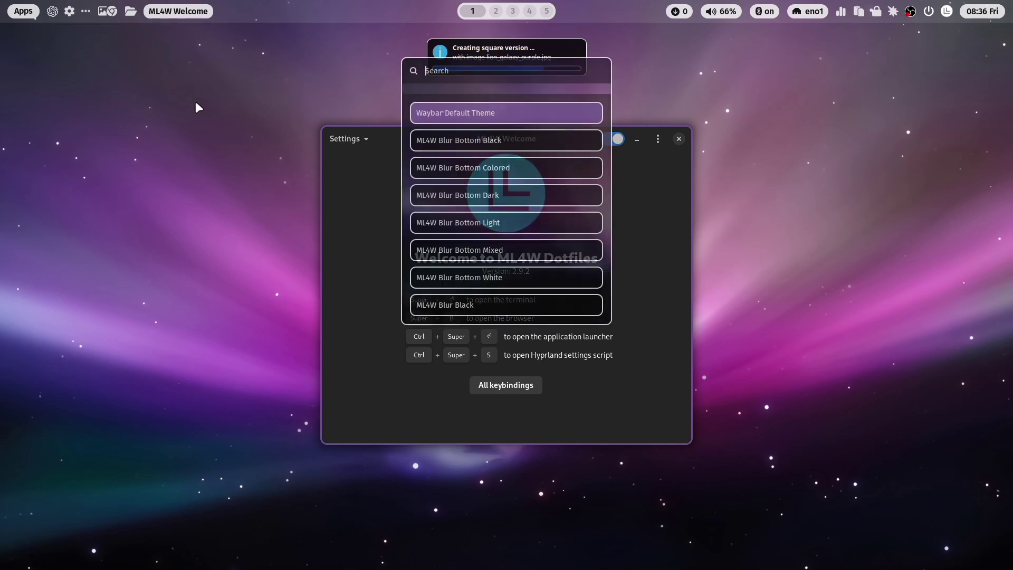
pyautogui.scroll(-7, 547, 193)
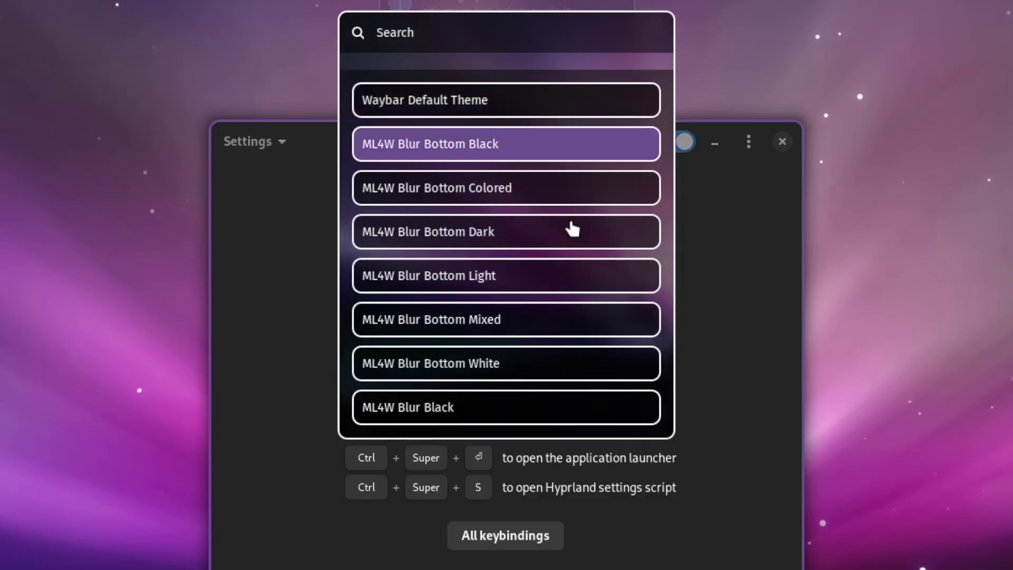
pyautogui.click(547, 193)
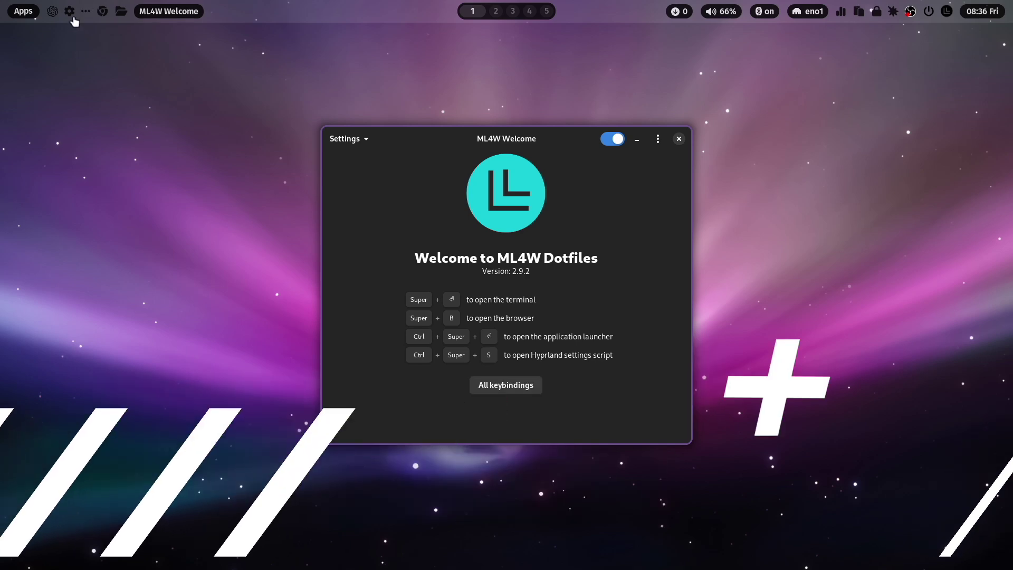
# - Open Waypaper and try the earth-from-moon, expanse.jpg and green forest wallpapers in turn
pyautogui.moveTo(74, 13)
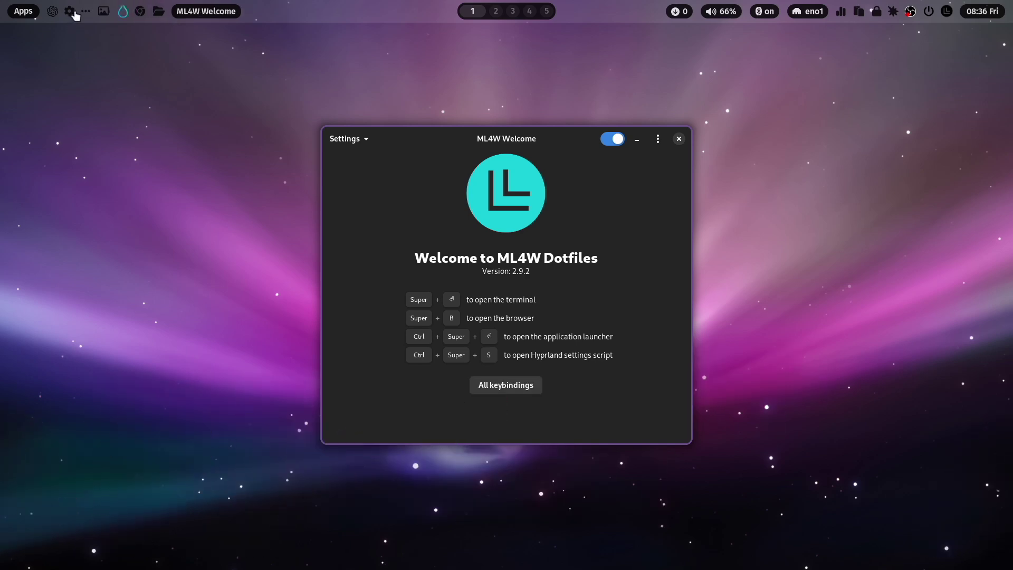
pyautogui.click(104, 12)
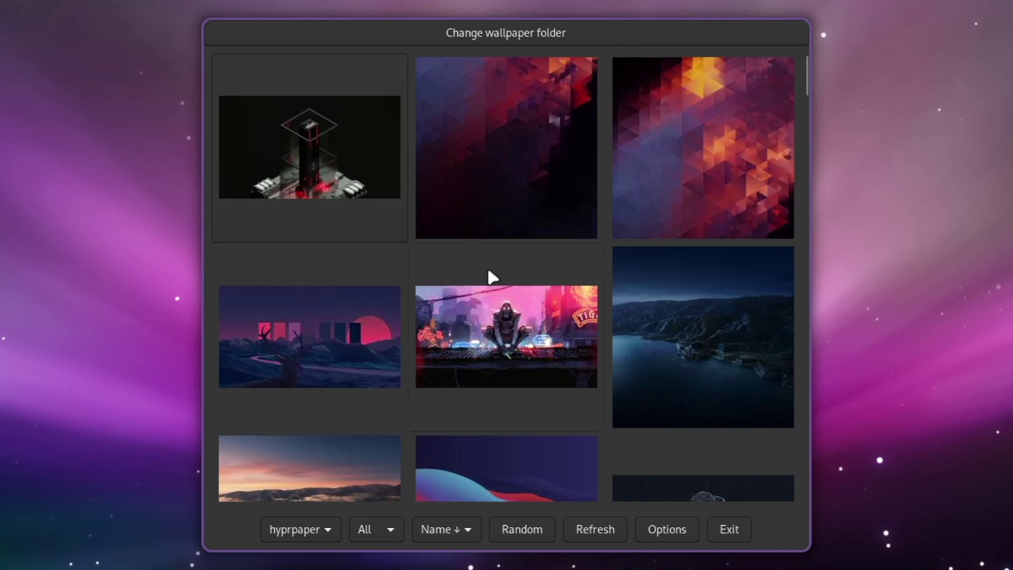
pyautogui.scroll(-3, 487, 267)
pyautogui.scroll(-10, 488, 260)
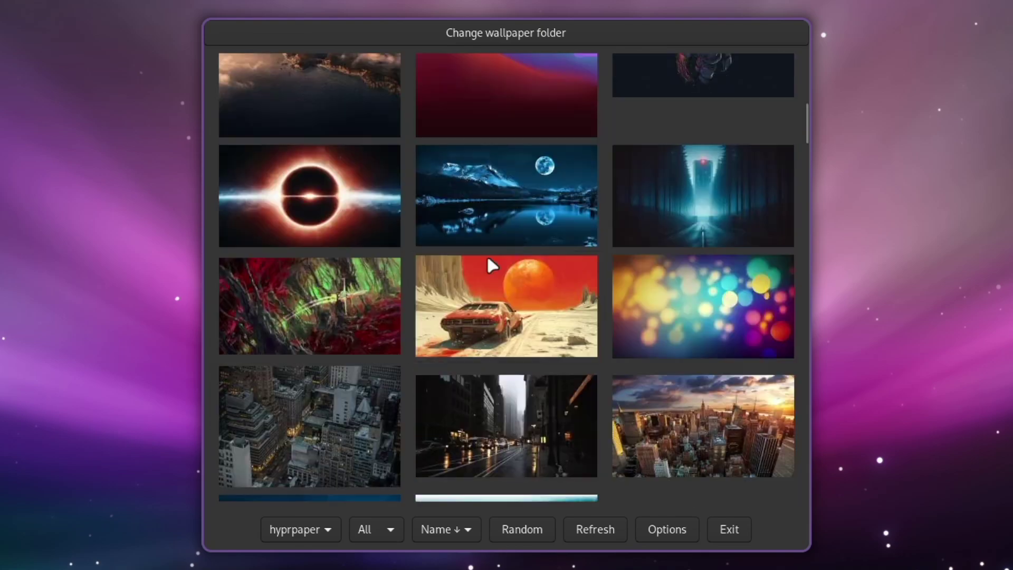
pyautogui.scroll(-2, 492, 266)
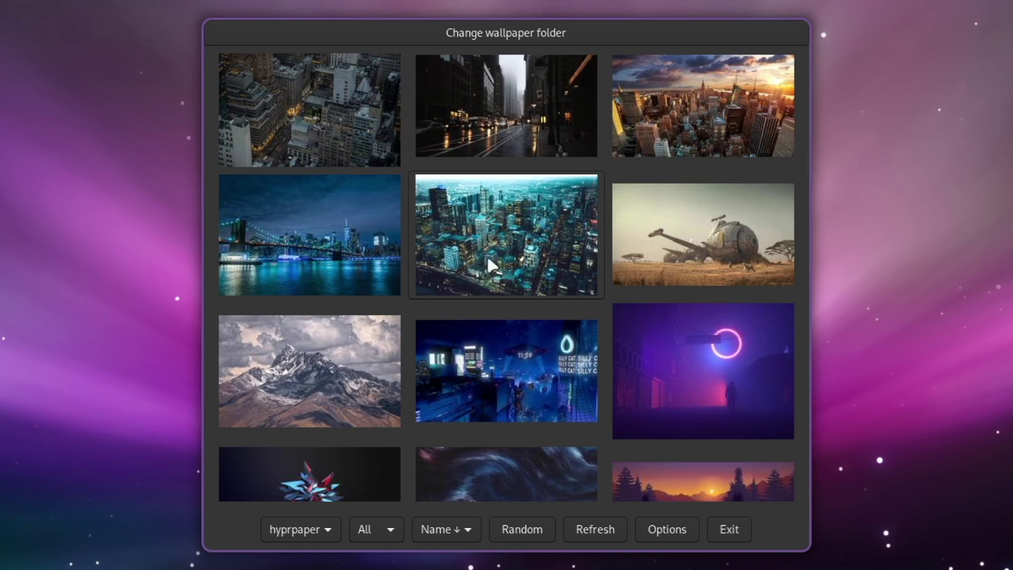
pyautogui.scroll(-2, 491, 264)
pyautogui.scroll(-2, 488, 259)
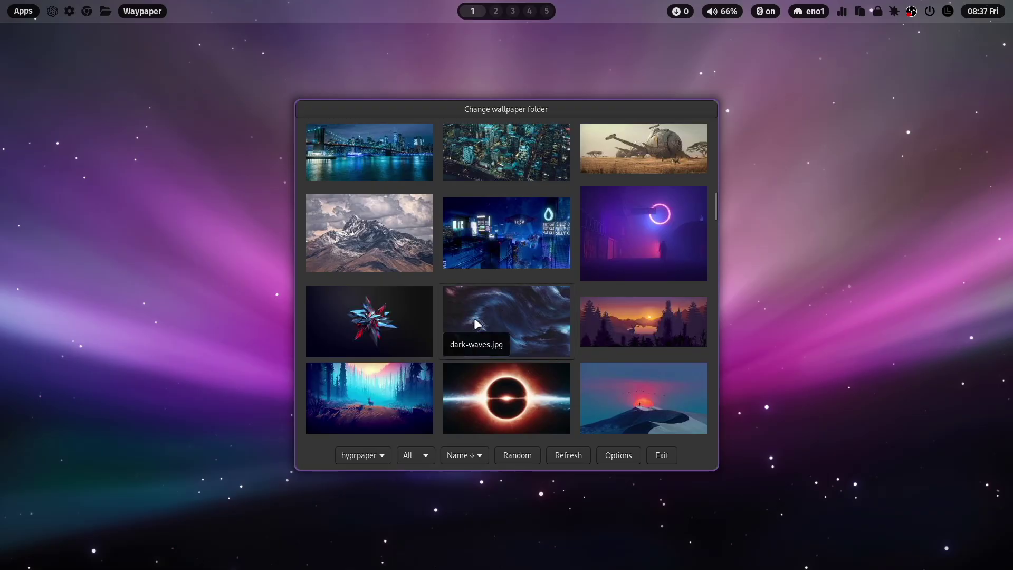
pyautogui.scroll(-6, 479, 315)
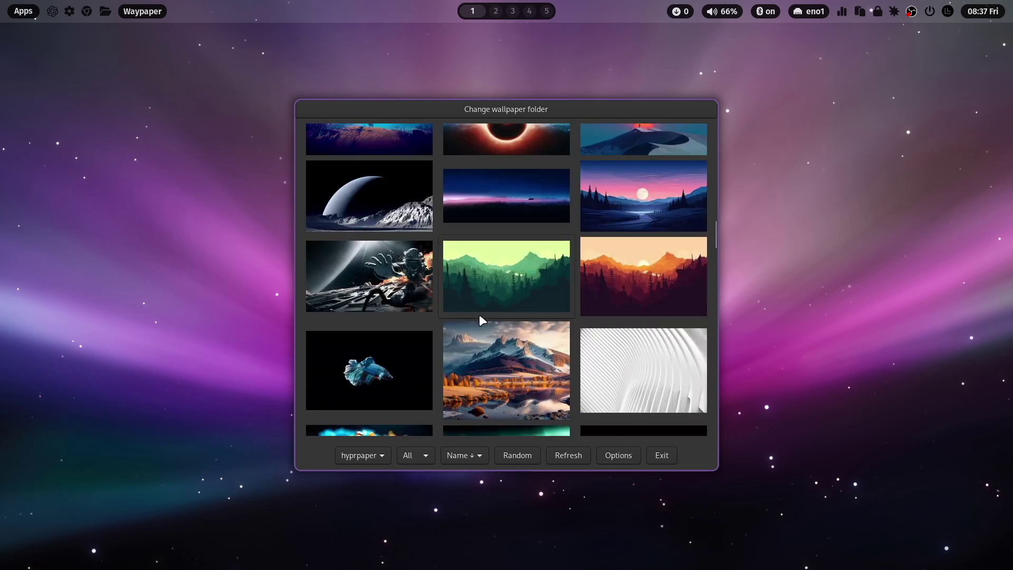
pyautogui.click(370, 196)
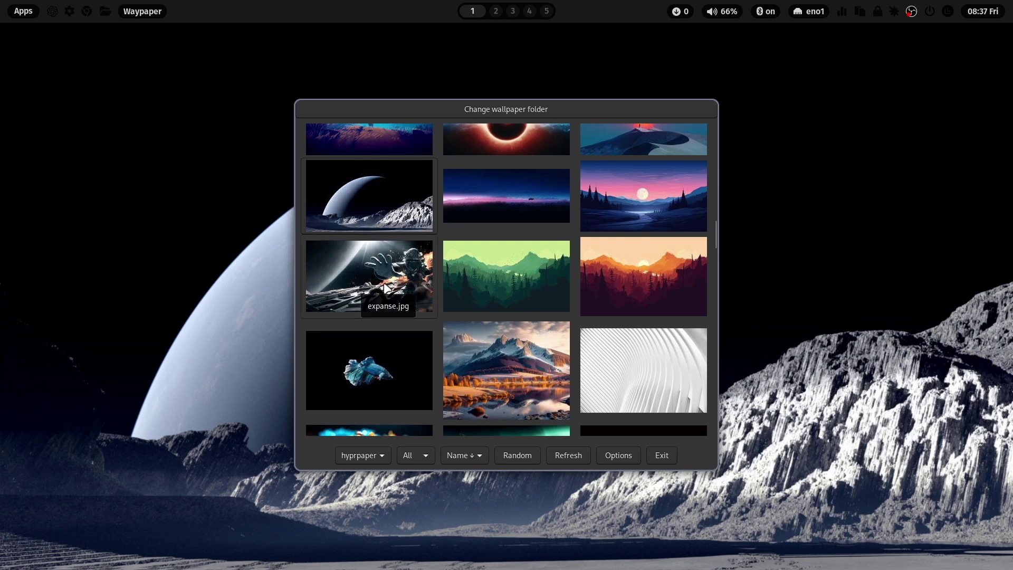
pyautogui.click(385, 285)
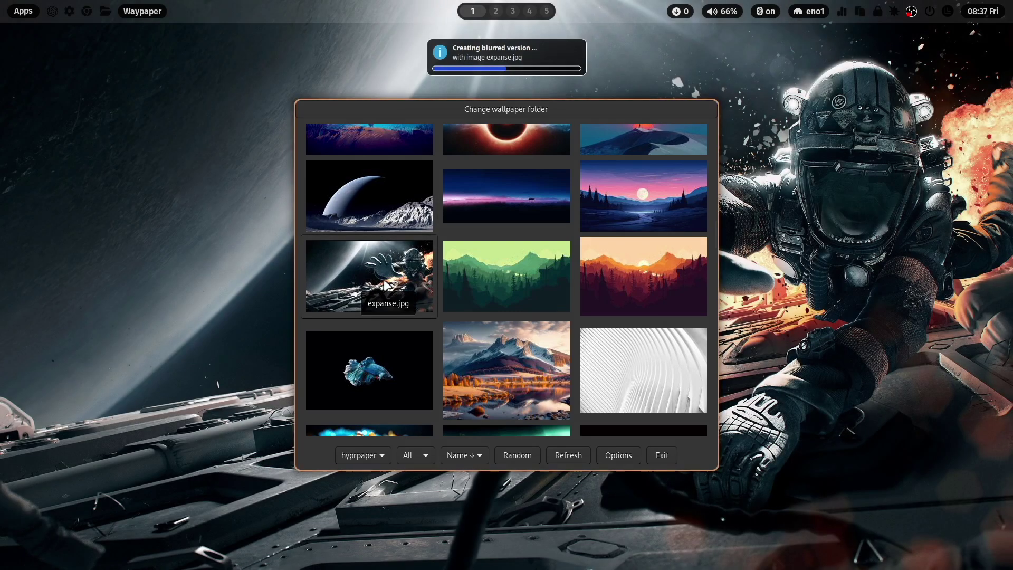
pyautogui.click(451, 269)
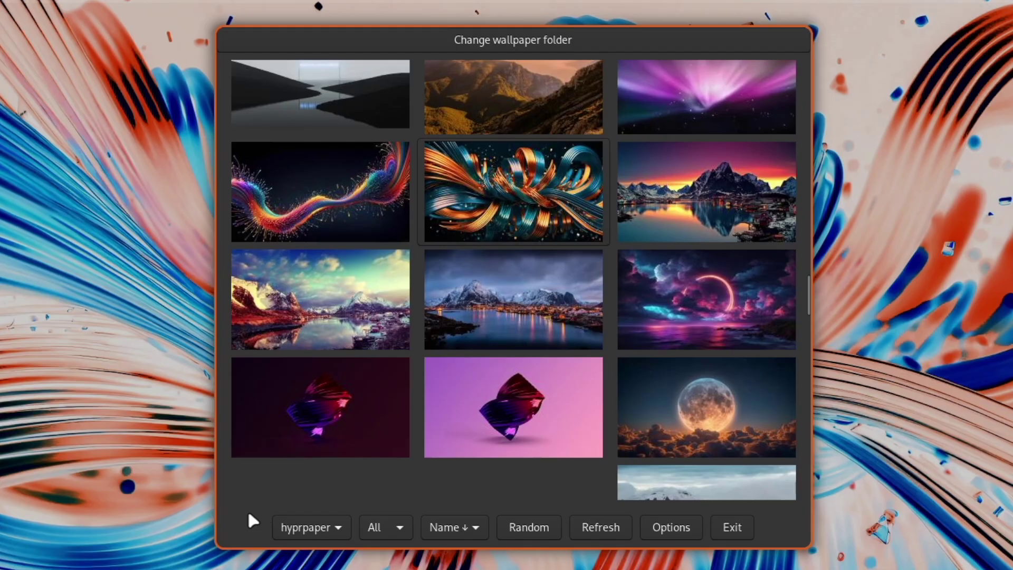
# - Inspect Waypaper's backend and monitor dropdowns, keeping hyprpaper and All selected
pyautogui.click(337, 525)
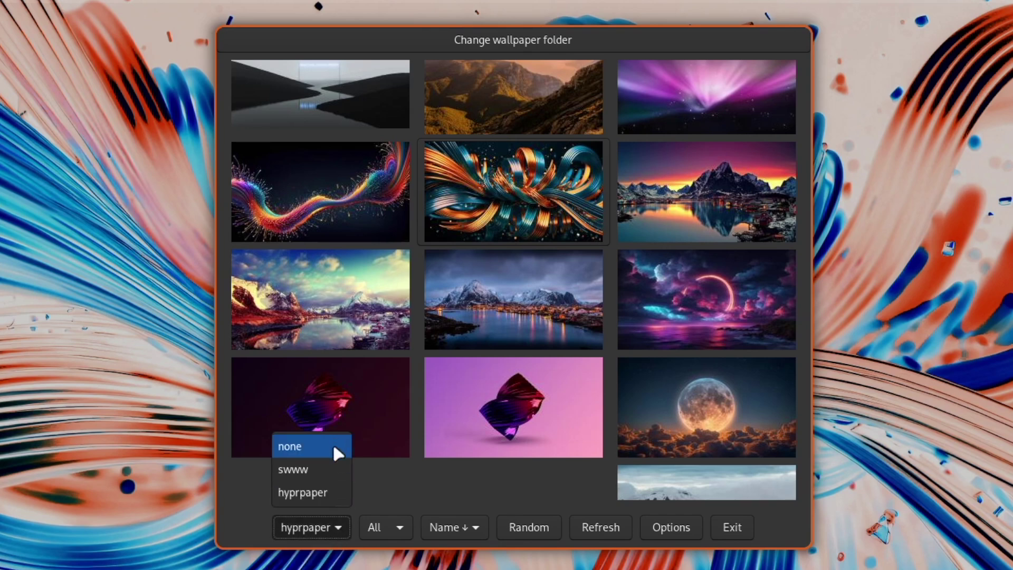
pyautogui.click(378, 472)
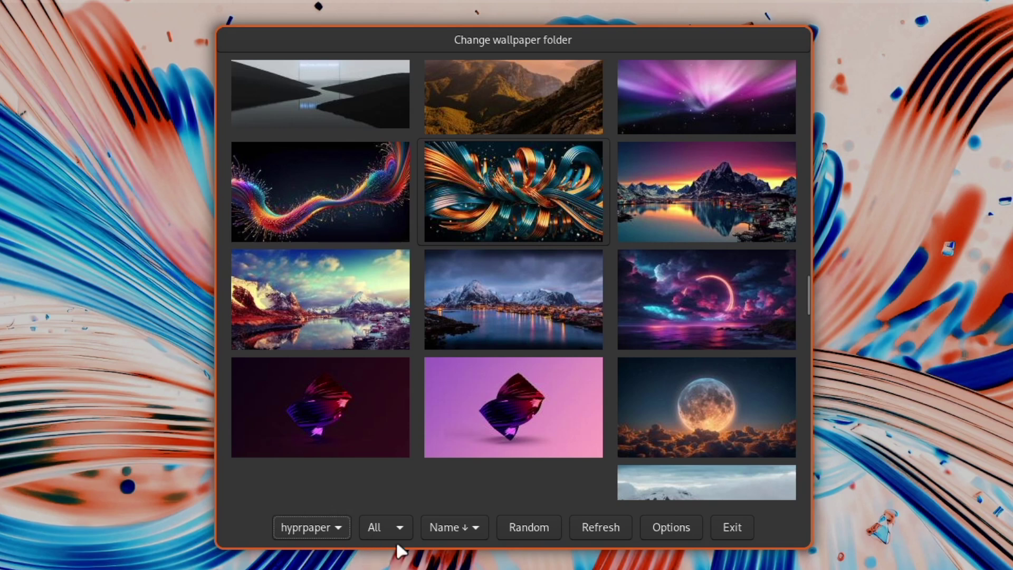
pyautogui.click(397, 525)
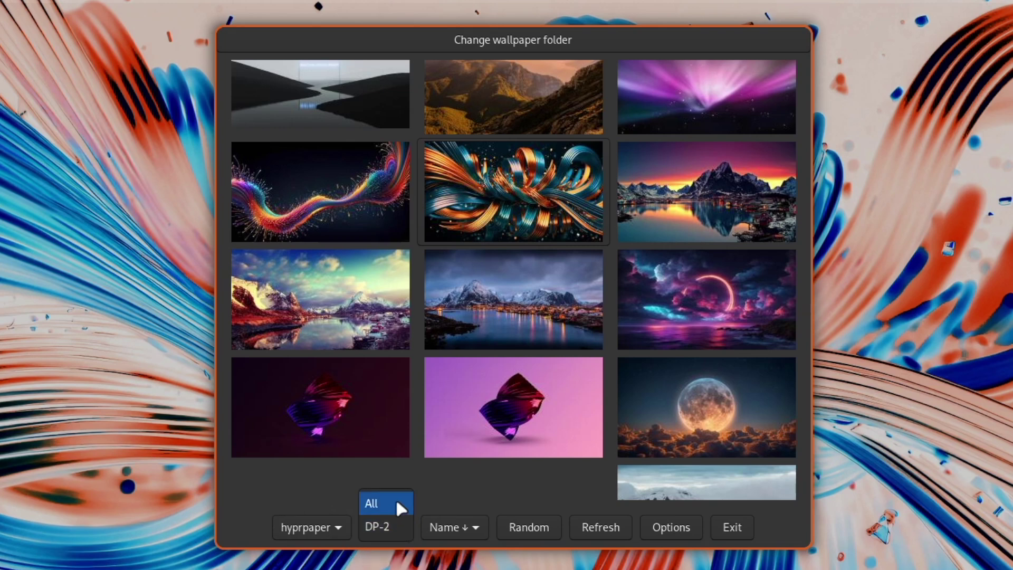
pyautogui.click(460, 494)
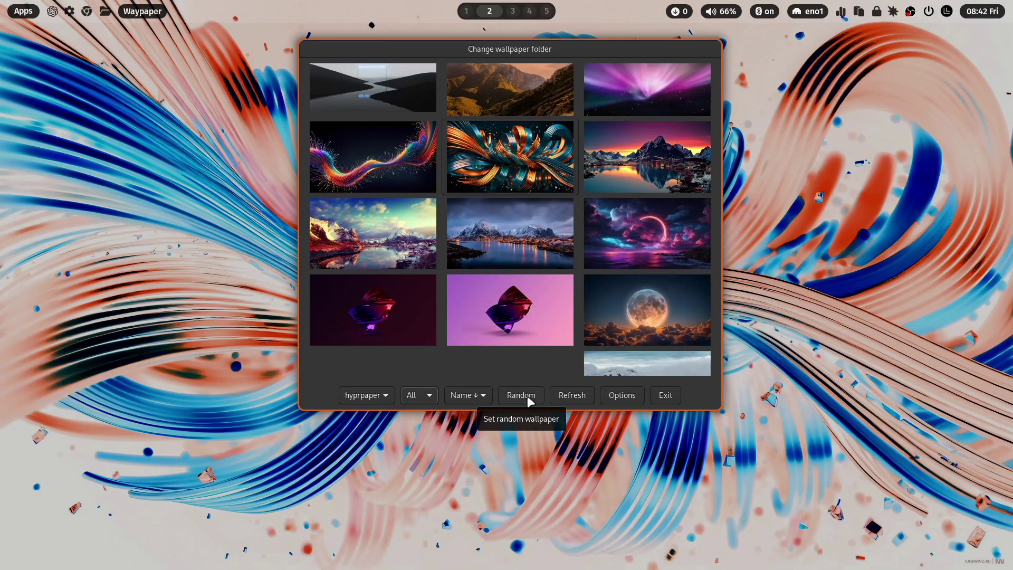
# - Apply a random wallpaper, then glance at the thumbnail filter options without changes
pyautogui.click(528, 397)
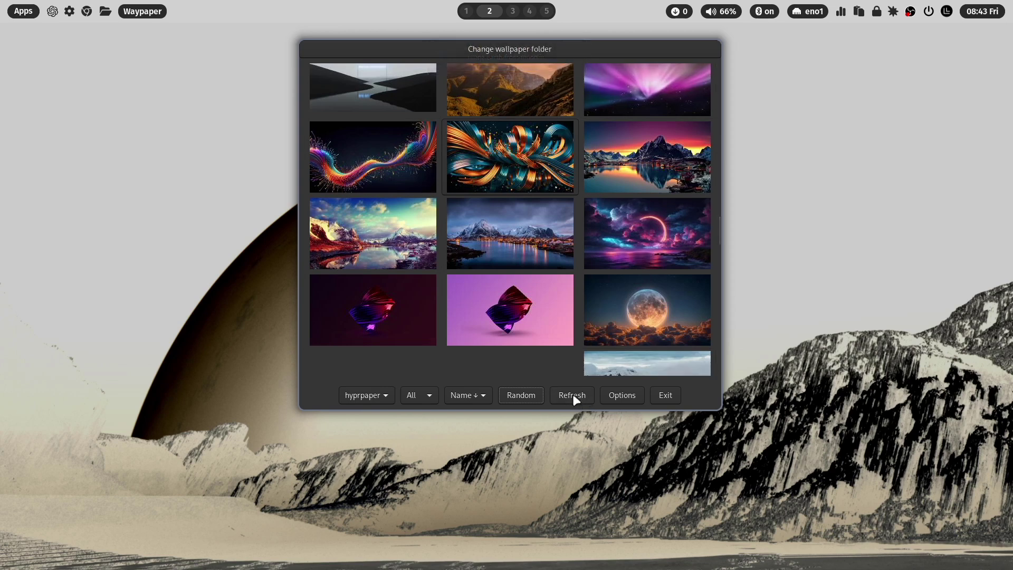
pyautogui.click(626, 397)
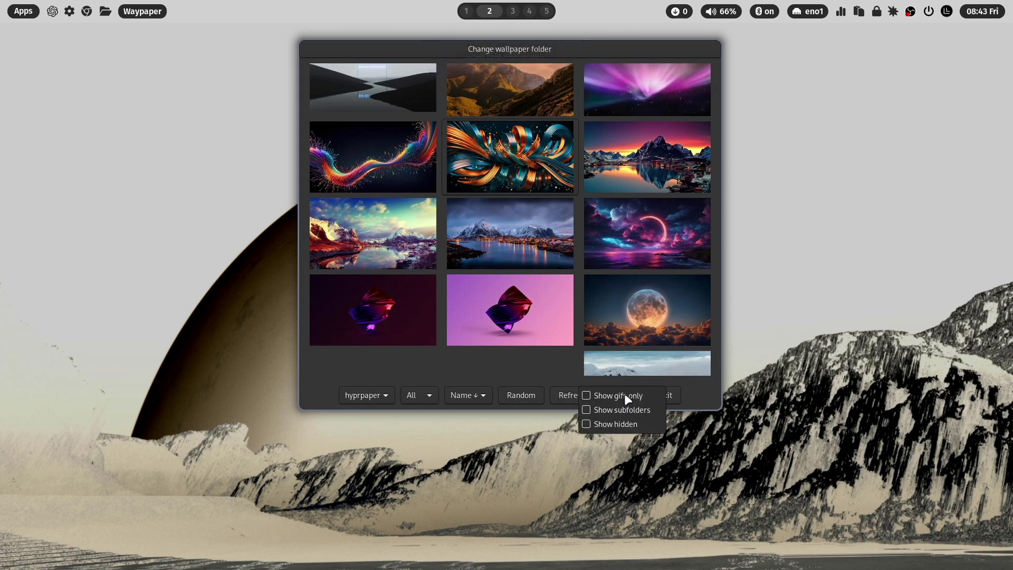
pyautogui.click(629, 389)
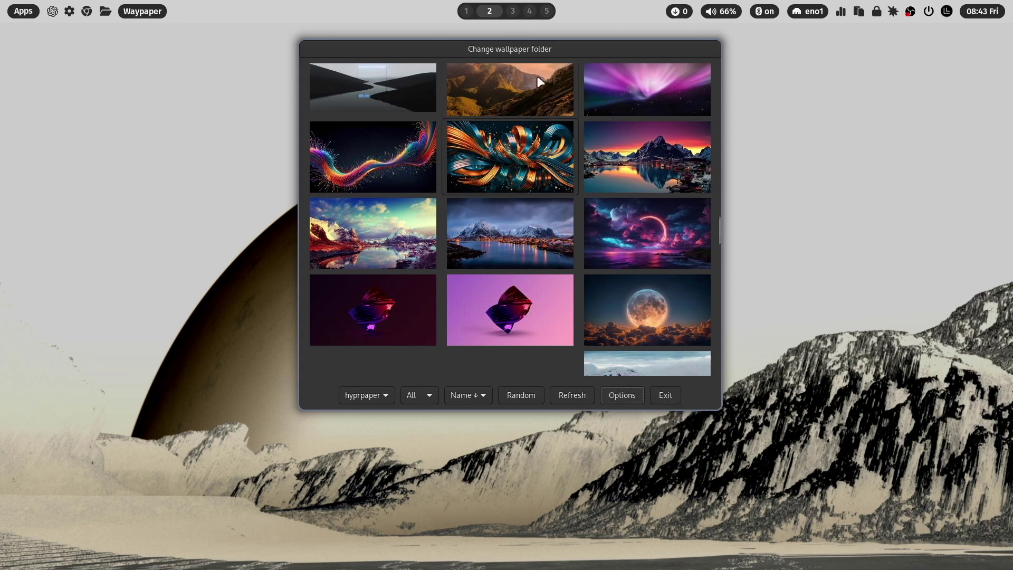
pyautogui.click(515, 53)
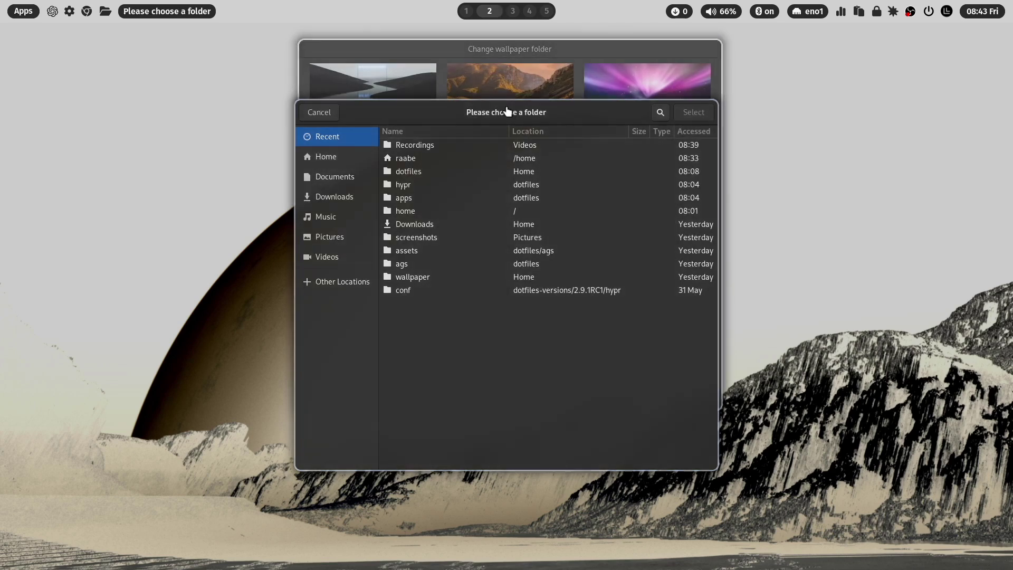
pyautogui.click(324, 112)
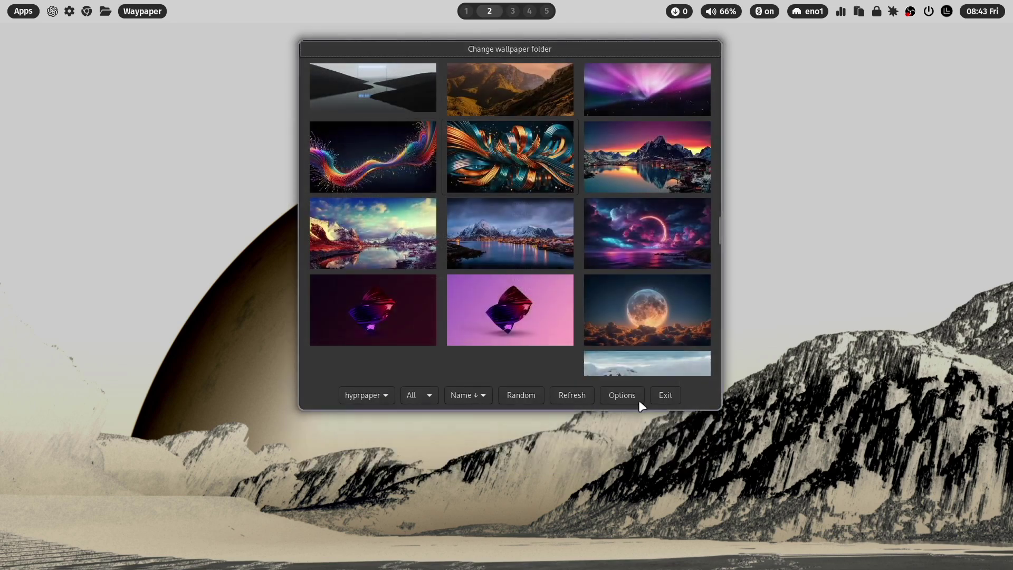
pyautogui.click(628, 394)
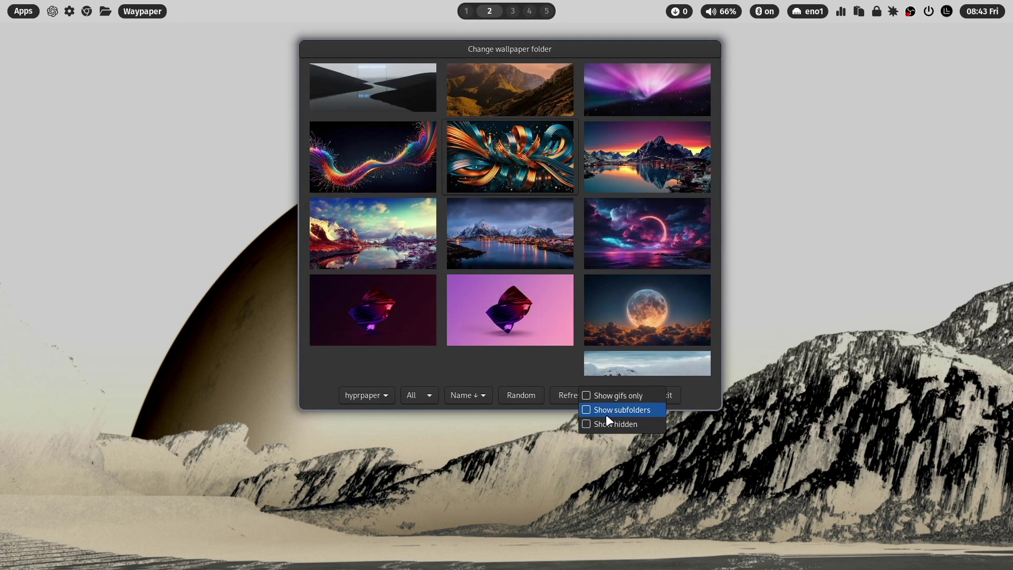
pyautogui.click(700, 395)
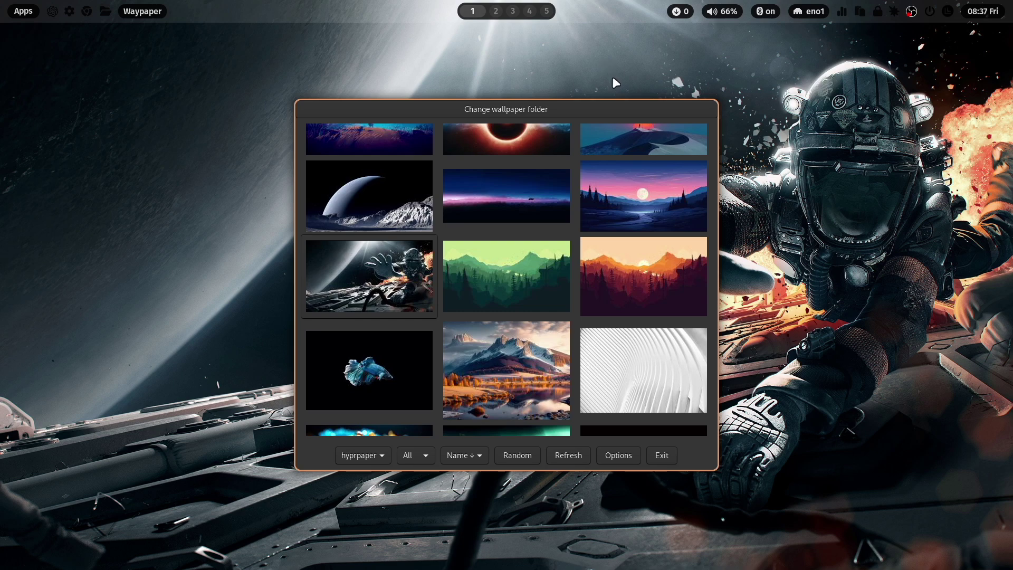
# - Close the wallpaper picker and Welcome window, then open and dismiss the app launcher
pyautogui.click(659, 454)
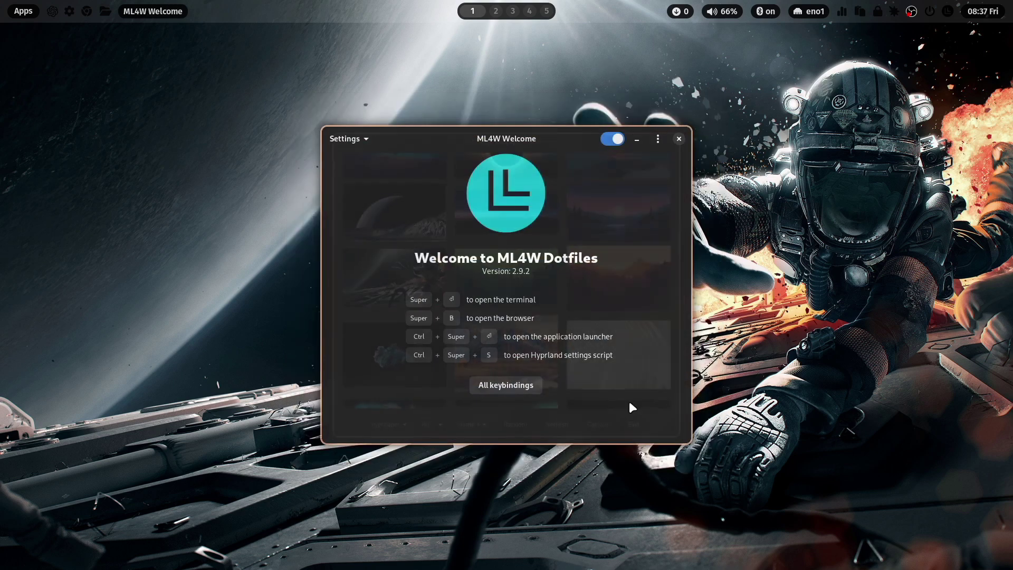
pyautogui.press('super+q')
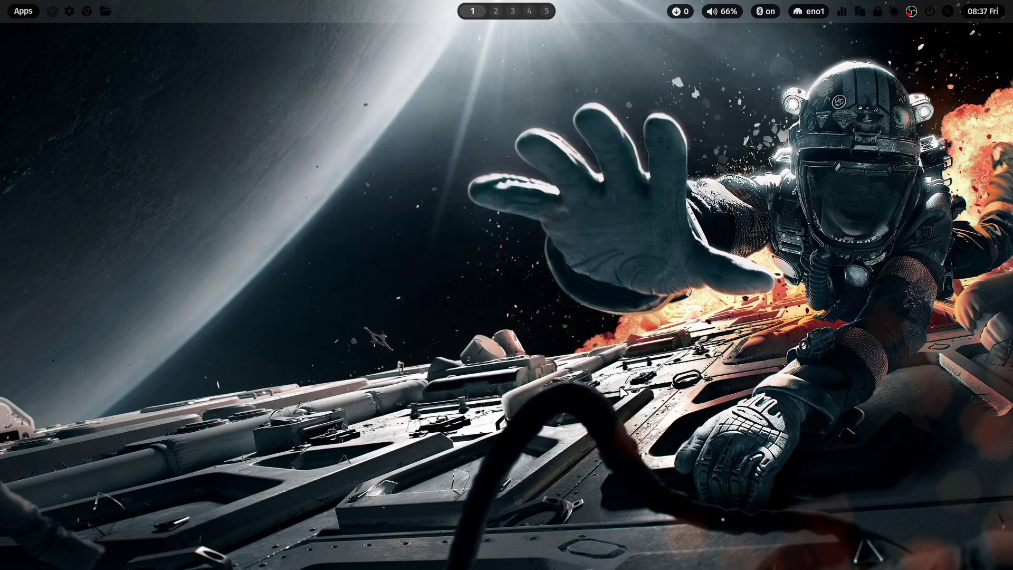
pyautogui.press('super+ctrl+Return')
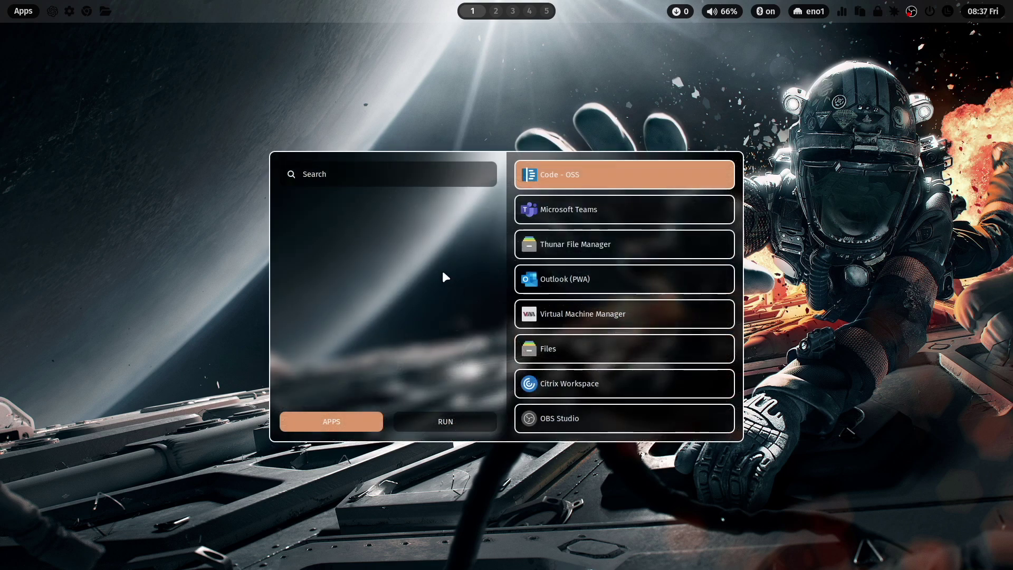
pyautogui.press('Escape')
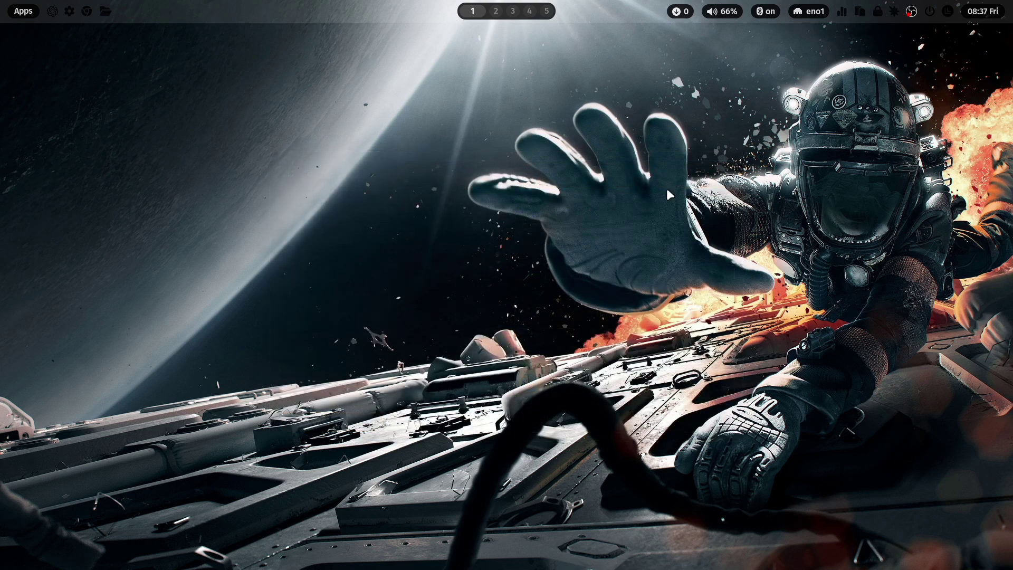
# - Lock the screen from Waybar and unlock it with the account password
pyautogui.click(878, 15)
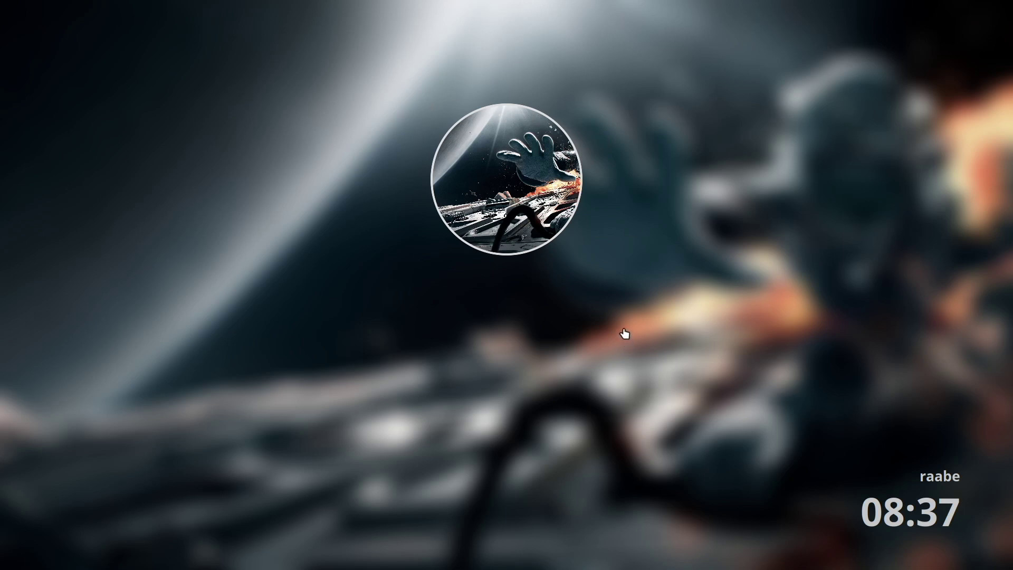
pyautogui.write('******')
pyautogui.press('Return')
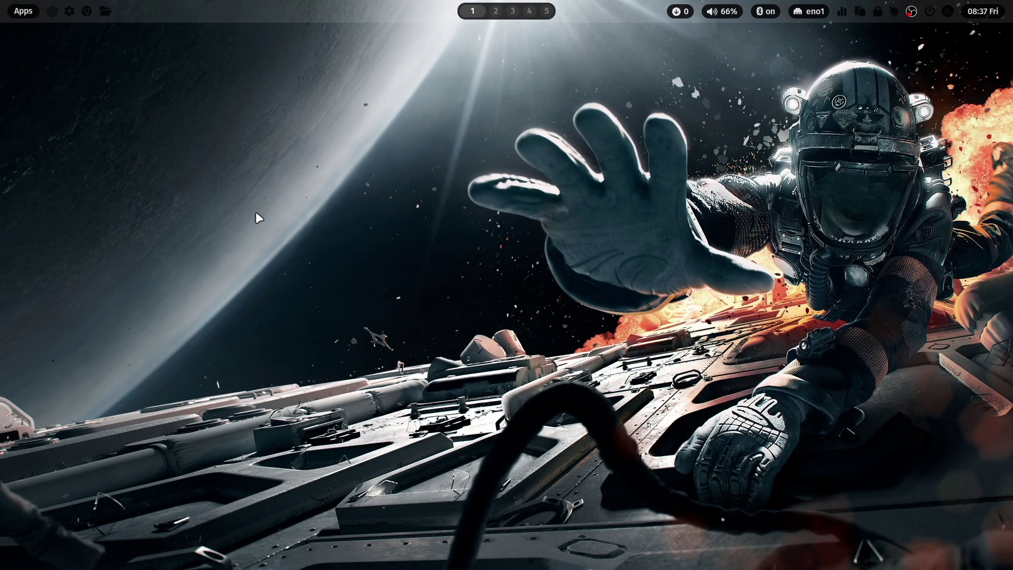
# - Cycle wallpapers twice, set the moon image in Waypaper, and check it on the lock screen
pyautogui.press('super+w')
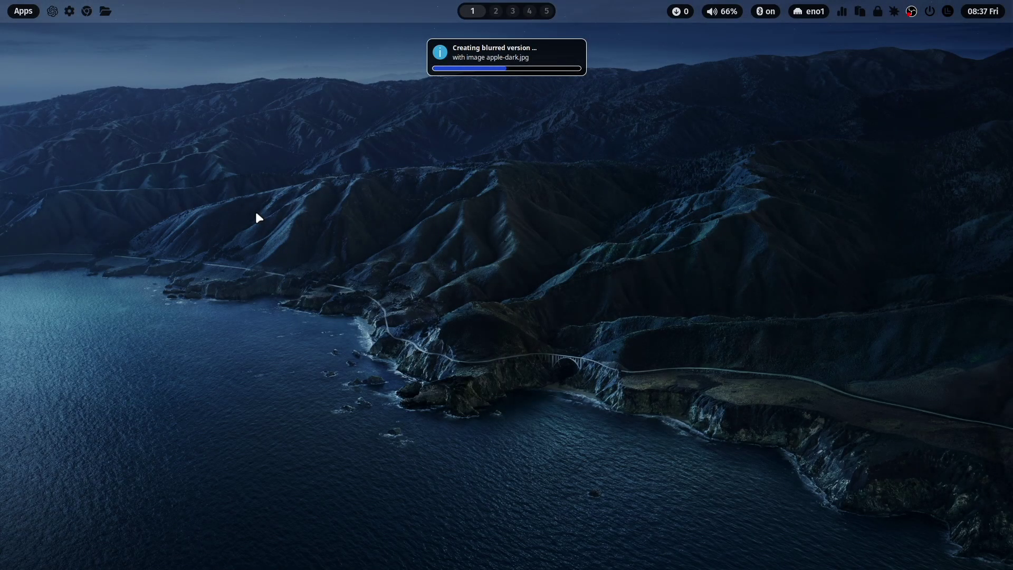
pyautogui.press('super+w')
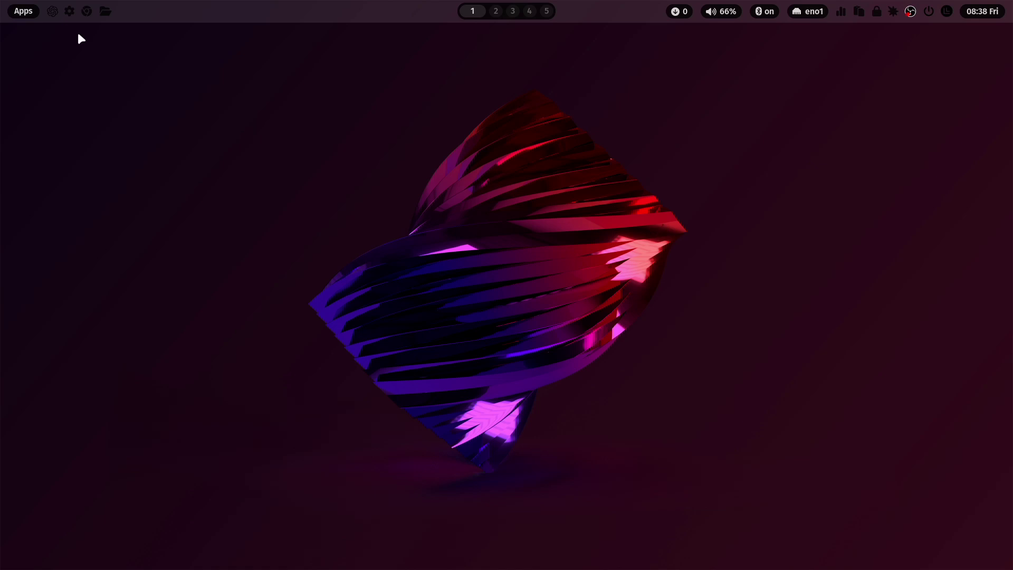
pyautogui.moveTo(95, 12)
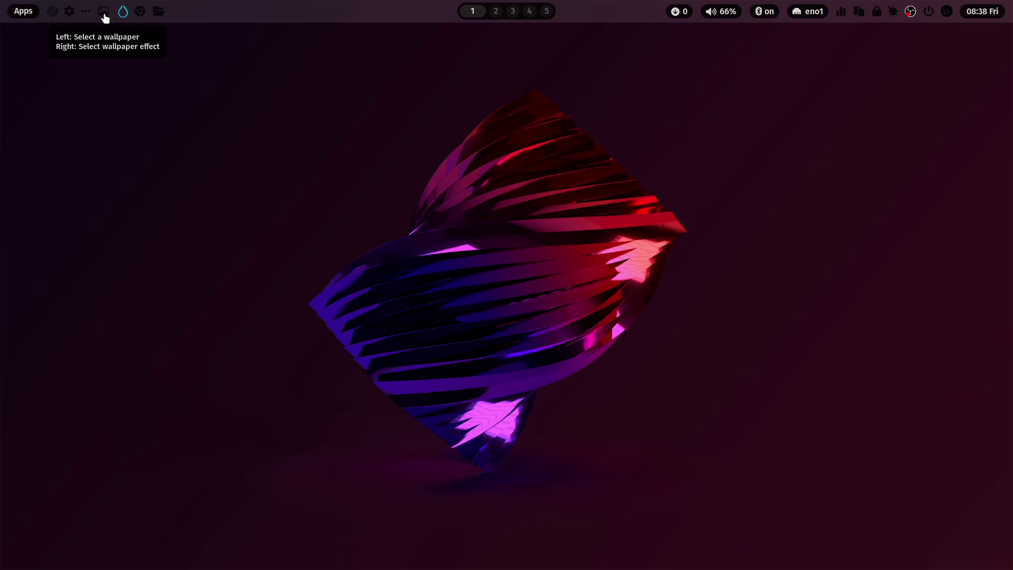
pyautogui.click(103, 13)
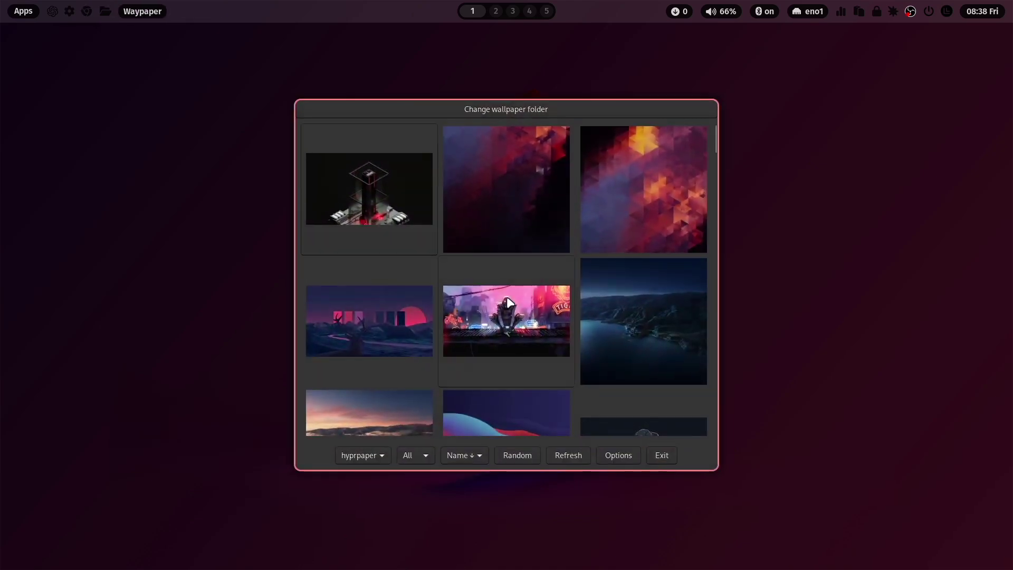
pyautogui.scroll(-15, 508, 293)
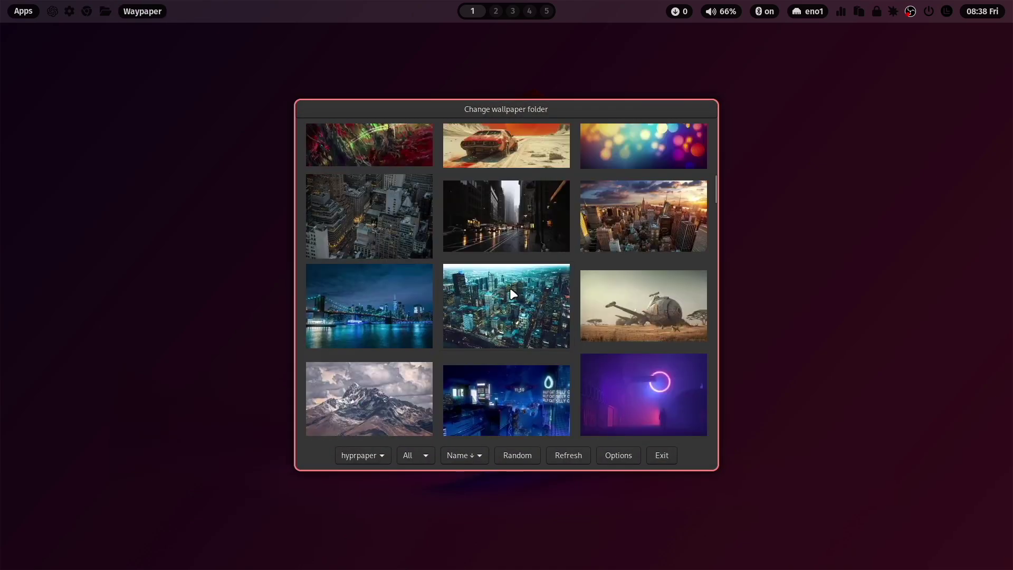
pyautogui.scroll(-3, 512, 291)
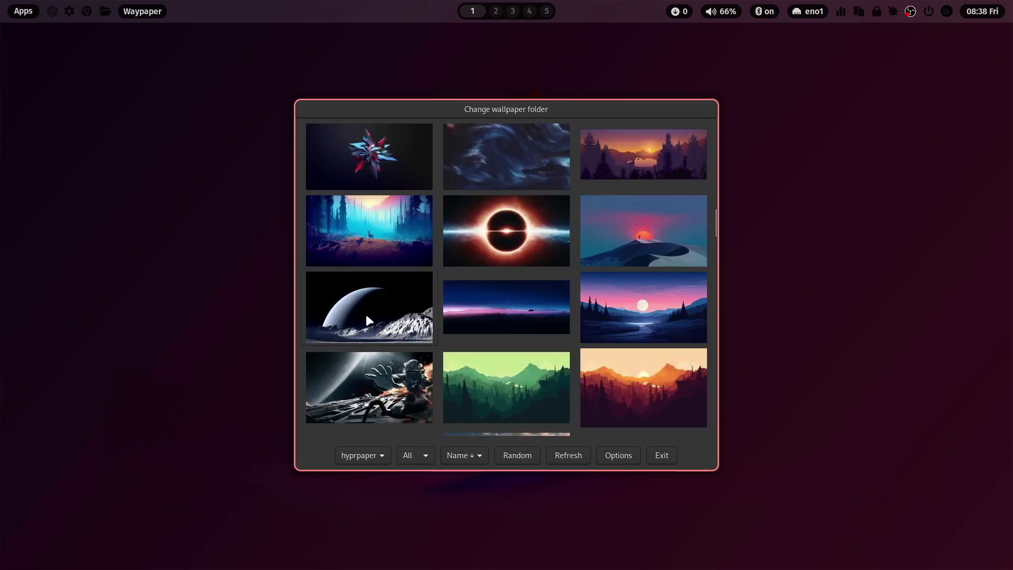
pyautogui.click(369, 312)
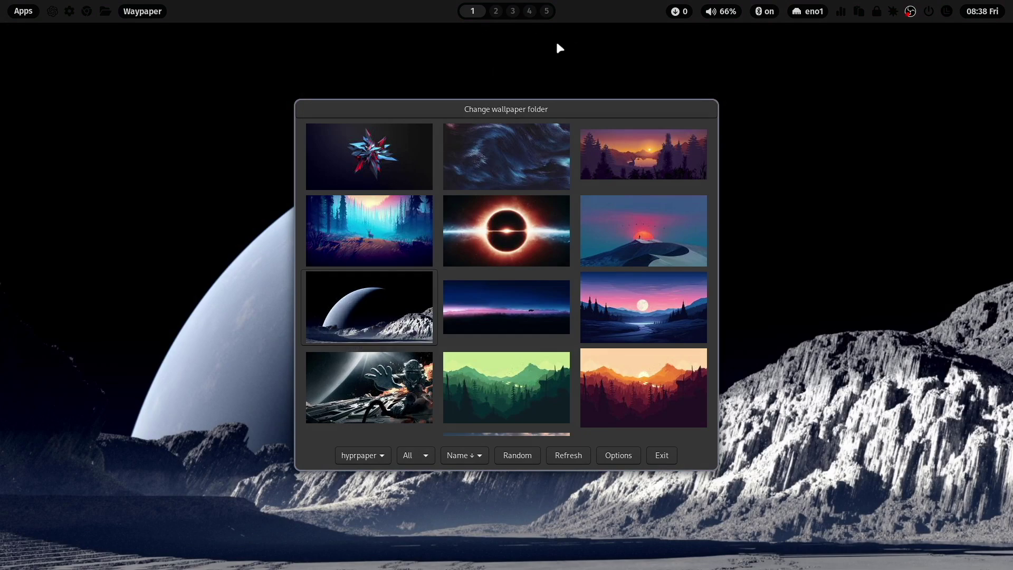
pyautogui.click(876, 14)
pyautogui.write('••')
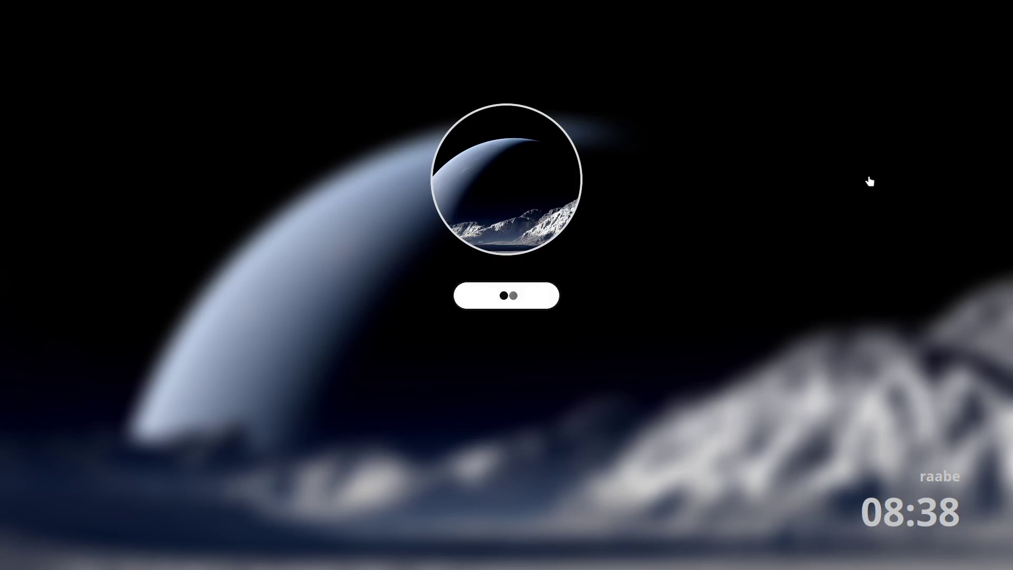
pyautogui.write('••••')
pyautogui.press('Return')
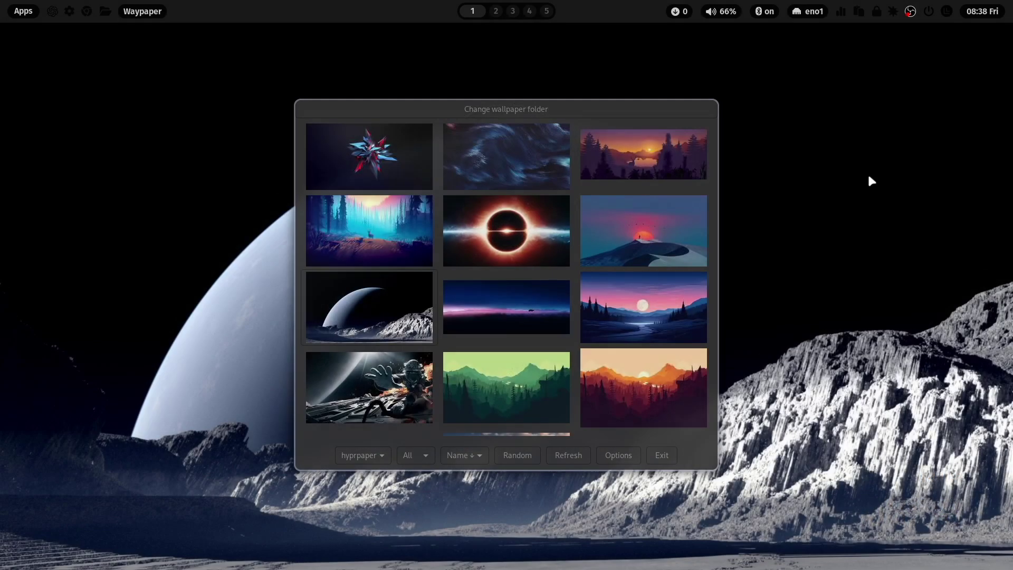
# - Set the expanse.jpg astronaut as wallpaper and check it on the lock screen
pyautogui.press('ctrl+super+Return')
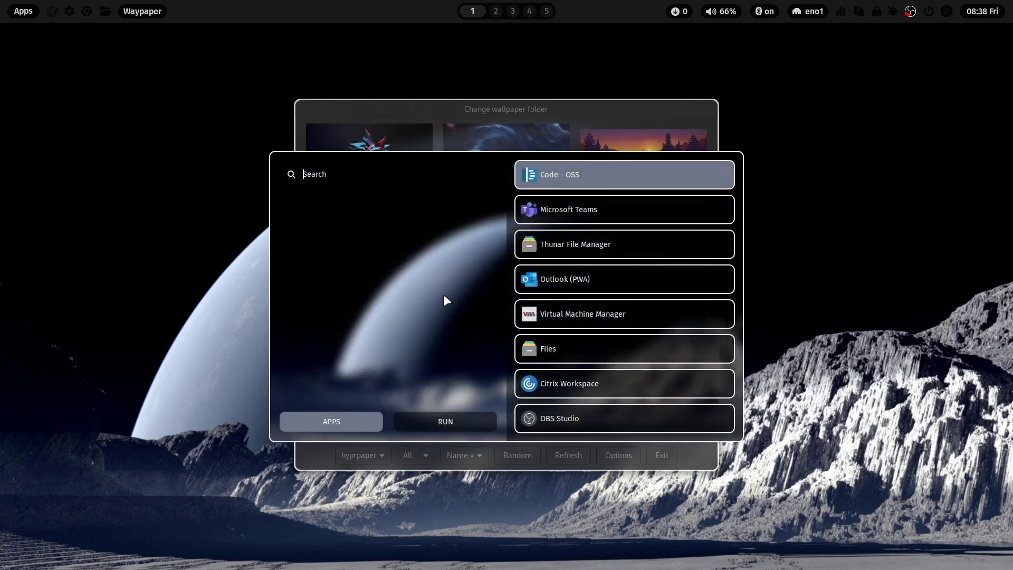
pyautogui.press('Escape')
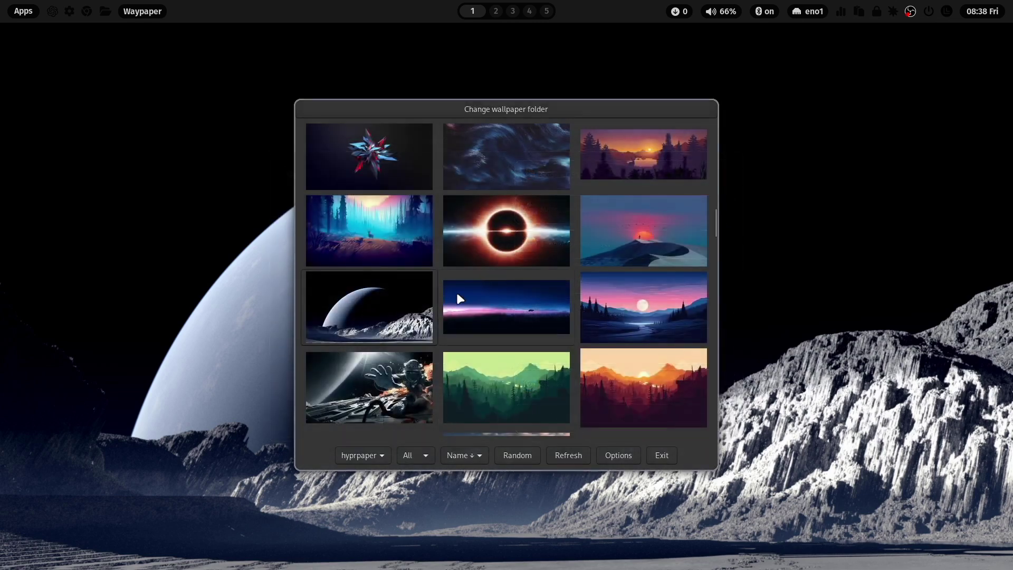
pyautogui.click(381, 400)
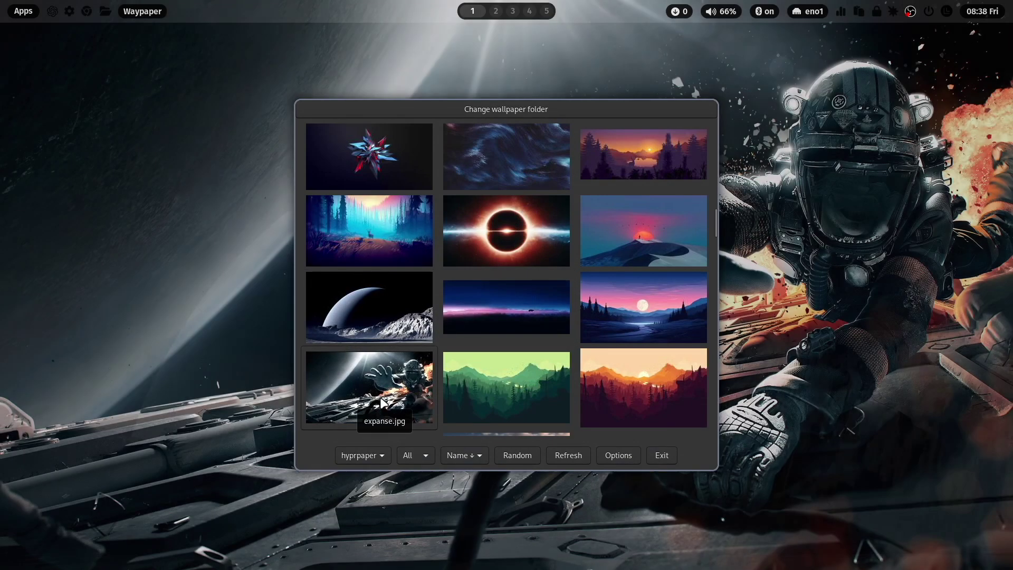
pyautogui.click(877, 12)
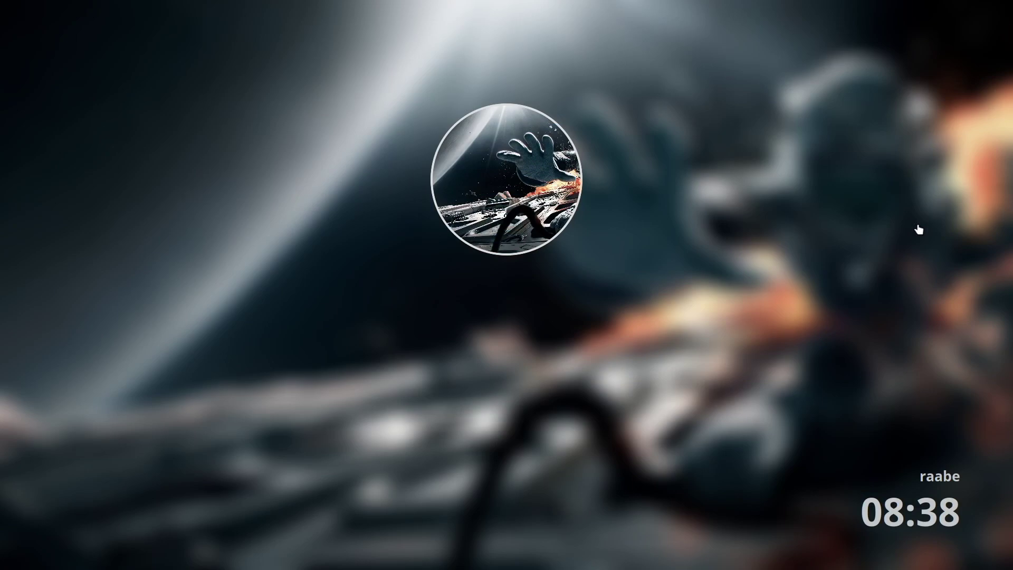
pyautogui.write('●●●●●●')
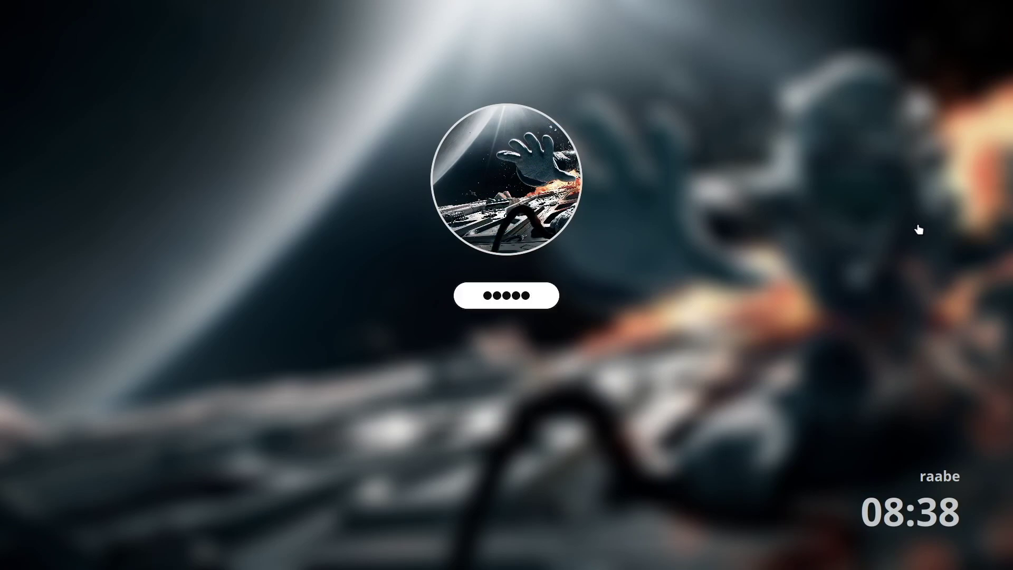
pyautogui.press('Return')
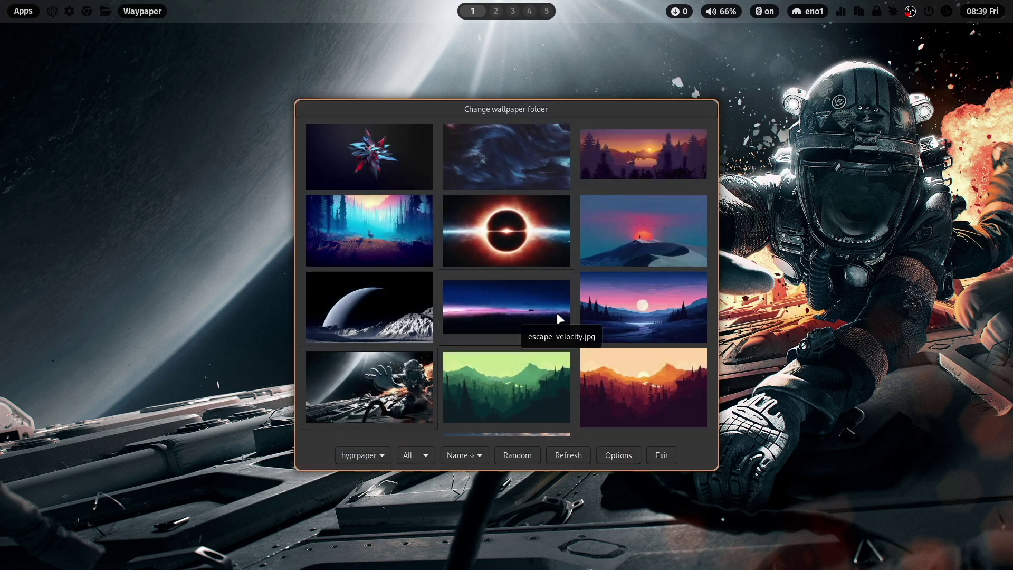
# - In Files, open the hidden .cache folder and then its ml4w-wallpaper-generated subfolder
pyautogui.press('super+e')
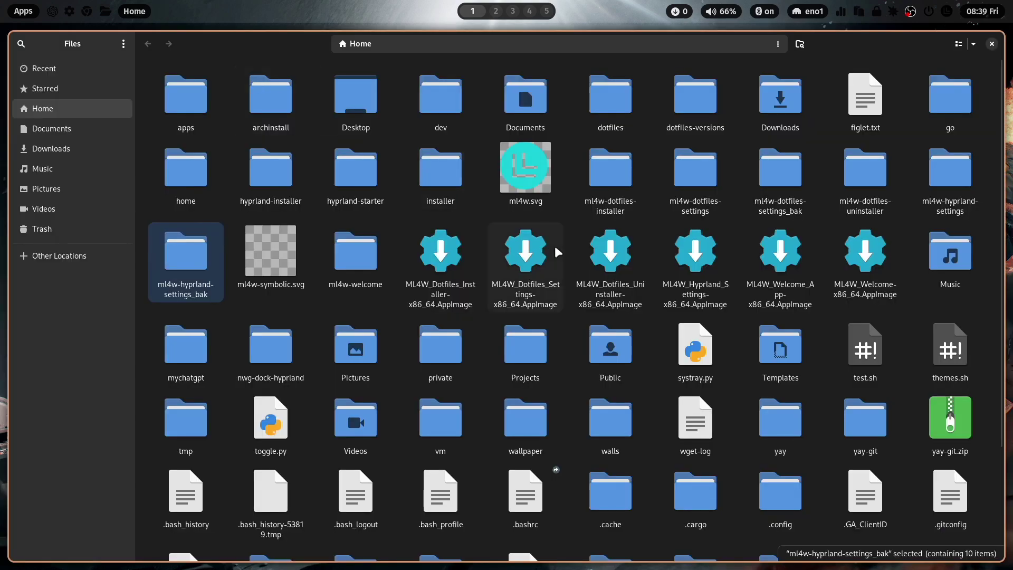
pyautogui.write('cac')
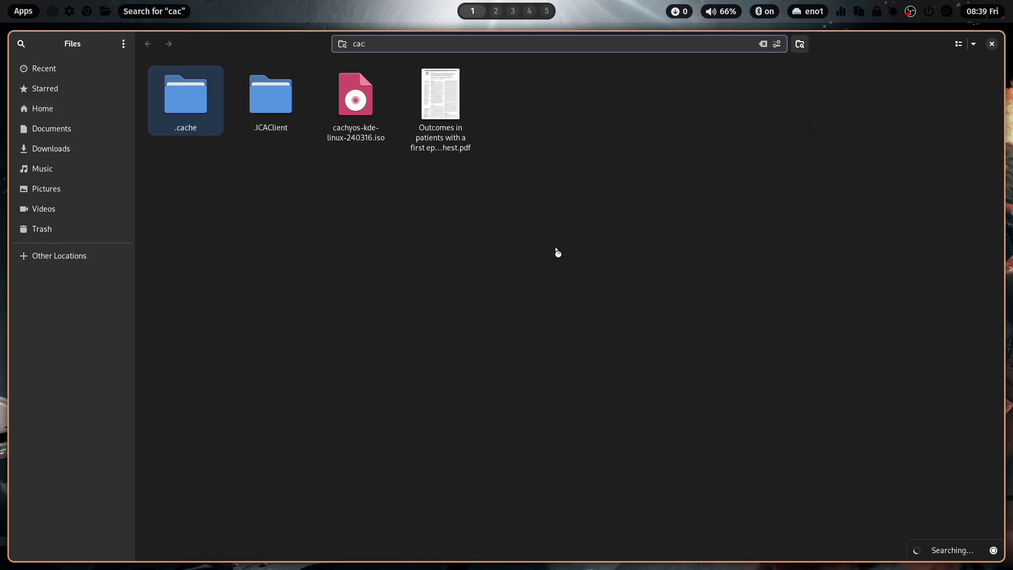
pyautogui.press('Return')
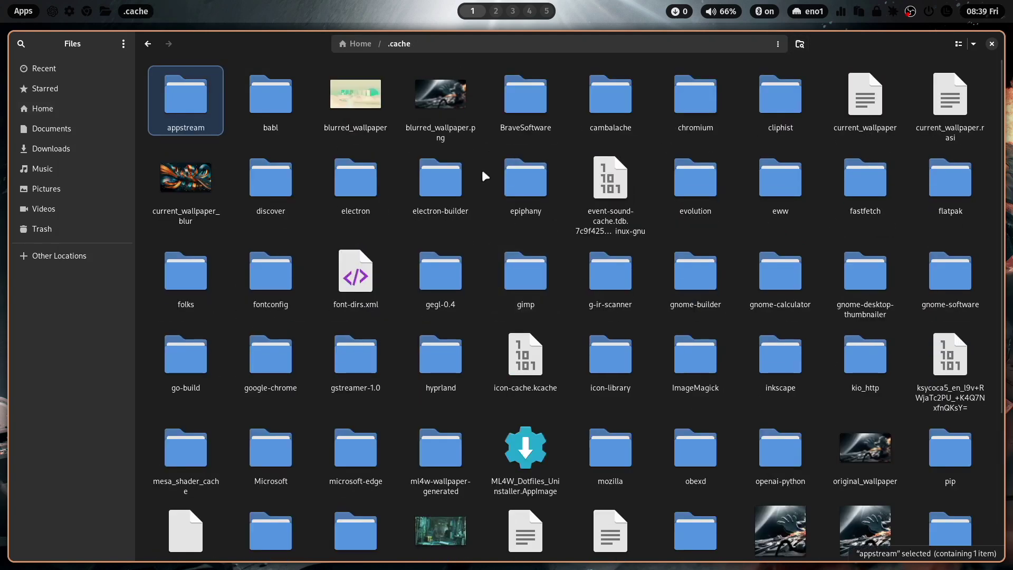
pyautogui.write('ml')
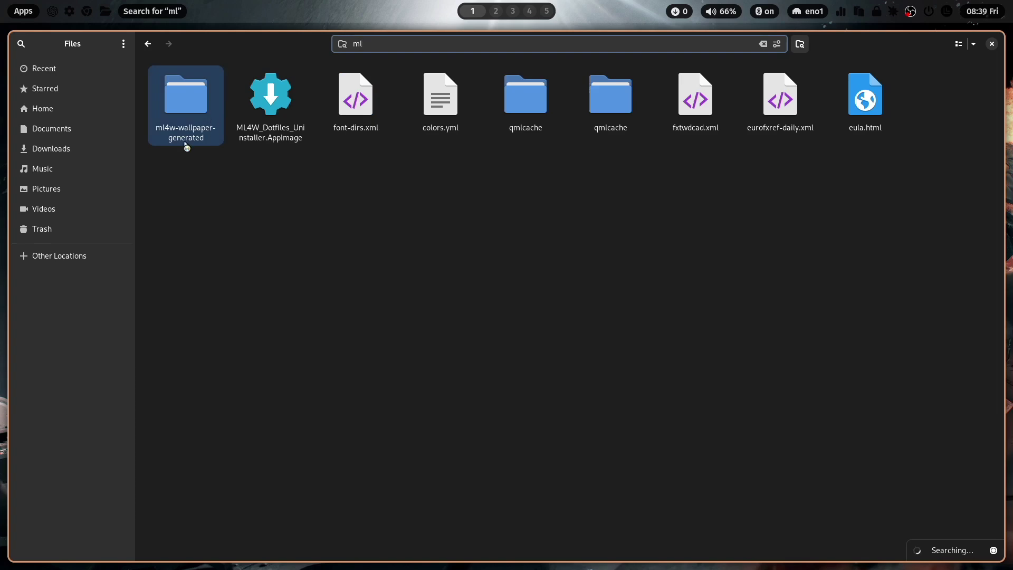
pyautogui.doubleClick(204, 140)
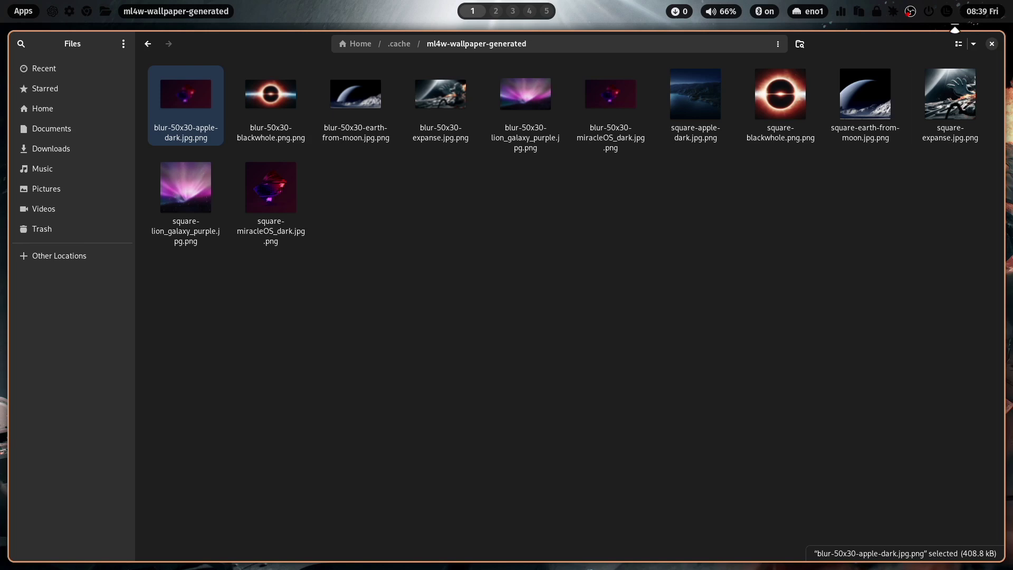
# - Open ML4W Dotfiles Settings from the dashboard and clear the wallpaper cache folder
pyautogui.click(947, 13)
pyautogui.click(883, 53)
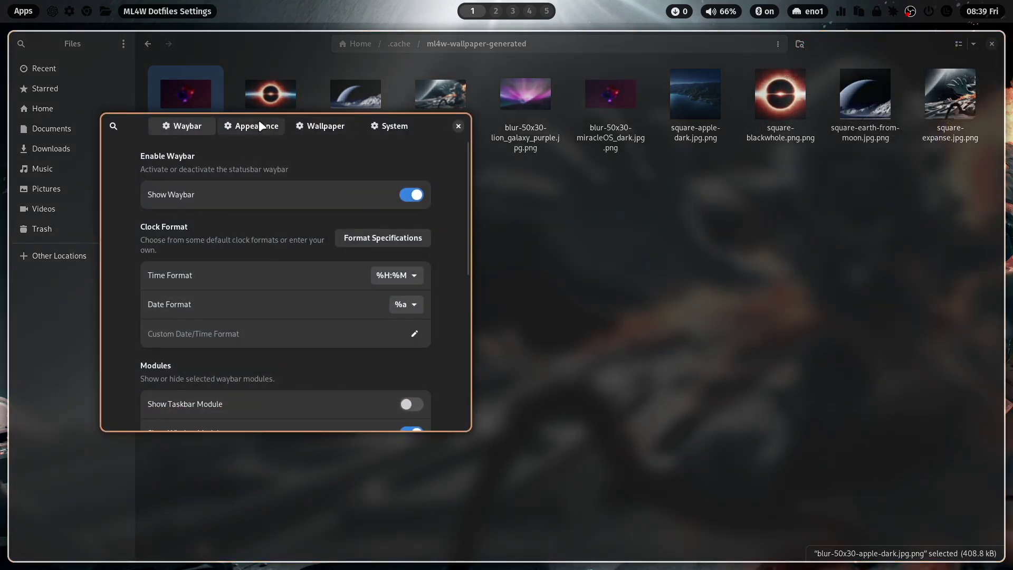
pyautogui.click(327, 129)
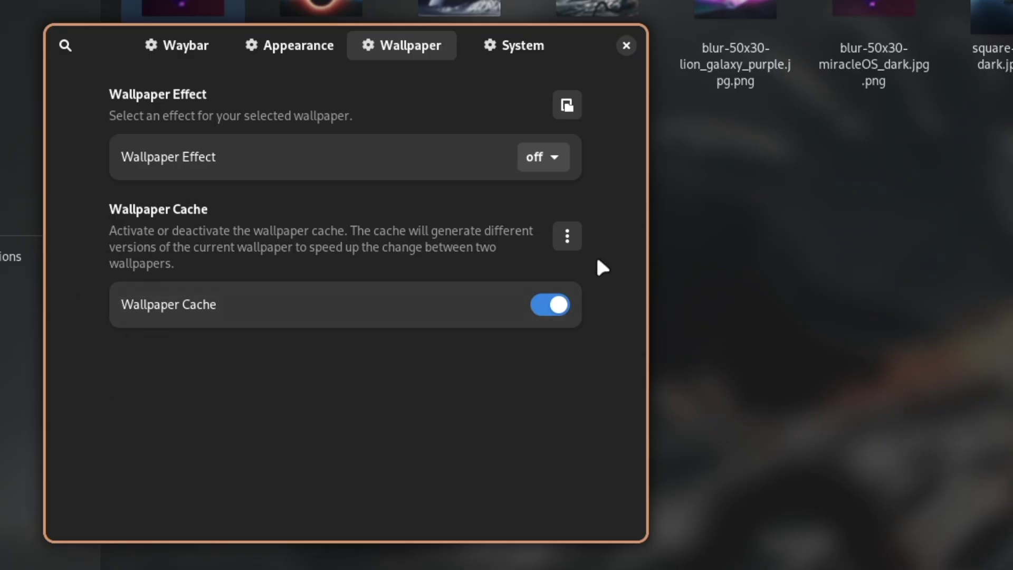
pyautogui.click(568, 233)
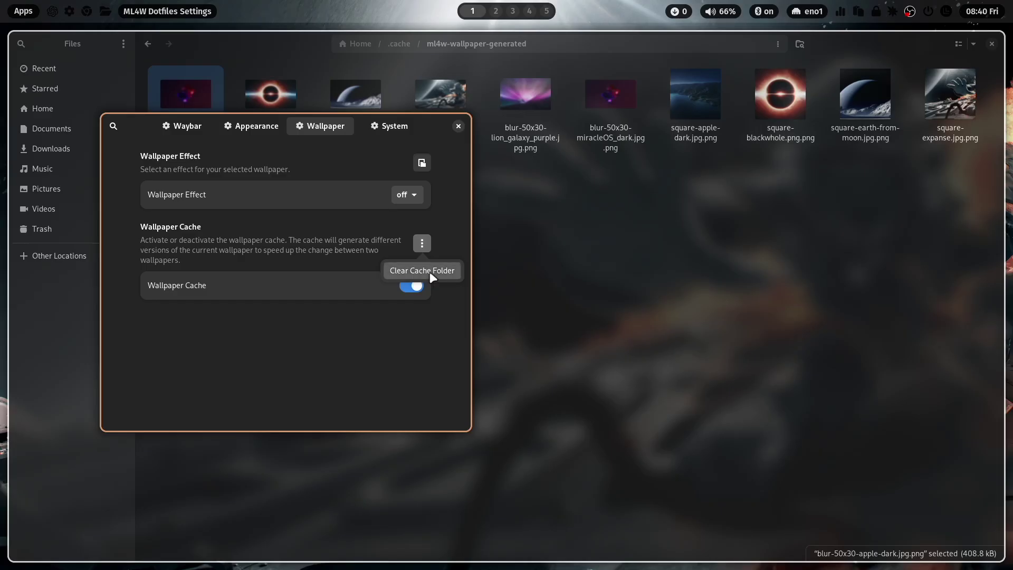
pyautogui.click(428, 270)
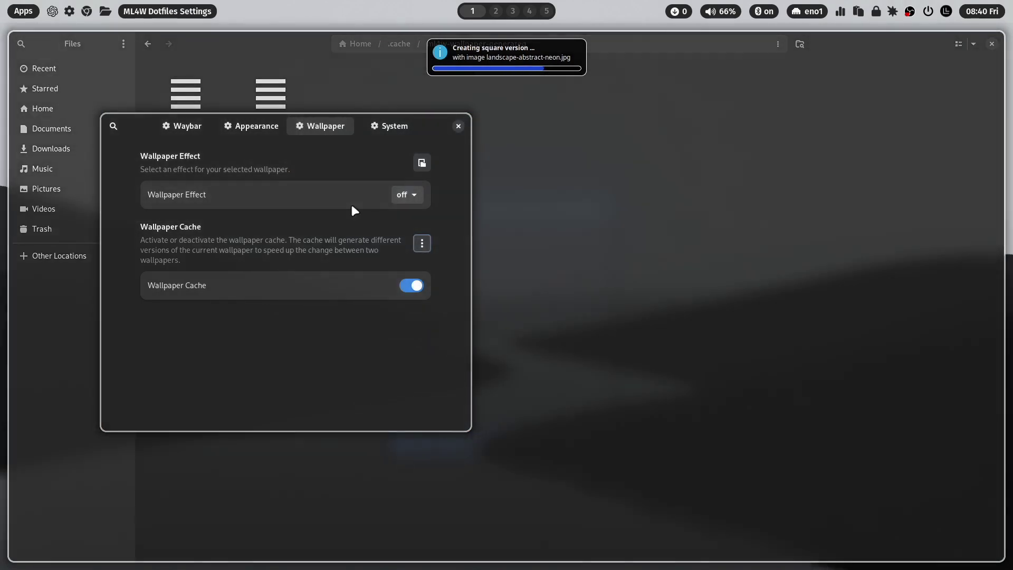
# - Move the dialog, toggle Wallpaper Cache off and back on, and close Settings
pyautogui.moveTo(332, 162); pyautogui.dragTo(464, 239)
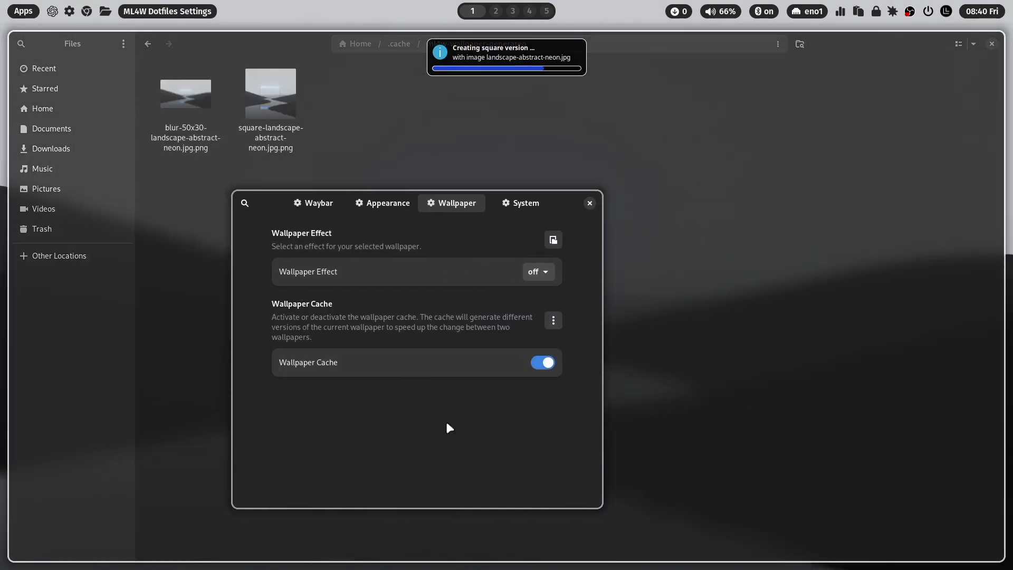
pyautogui.click(543, 364)
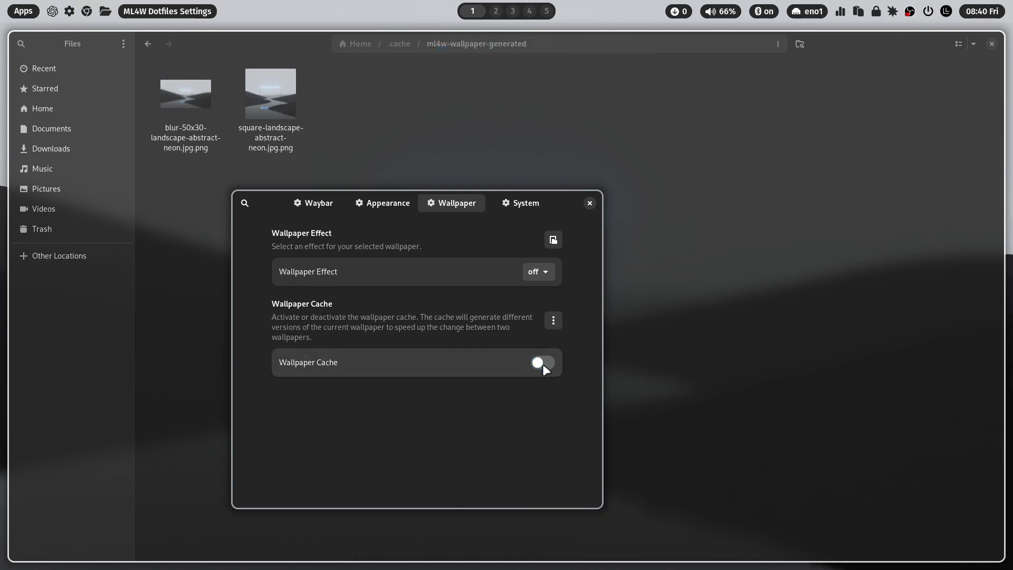
pyautogui.click(542, 364)
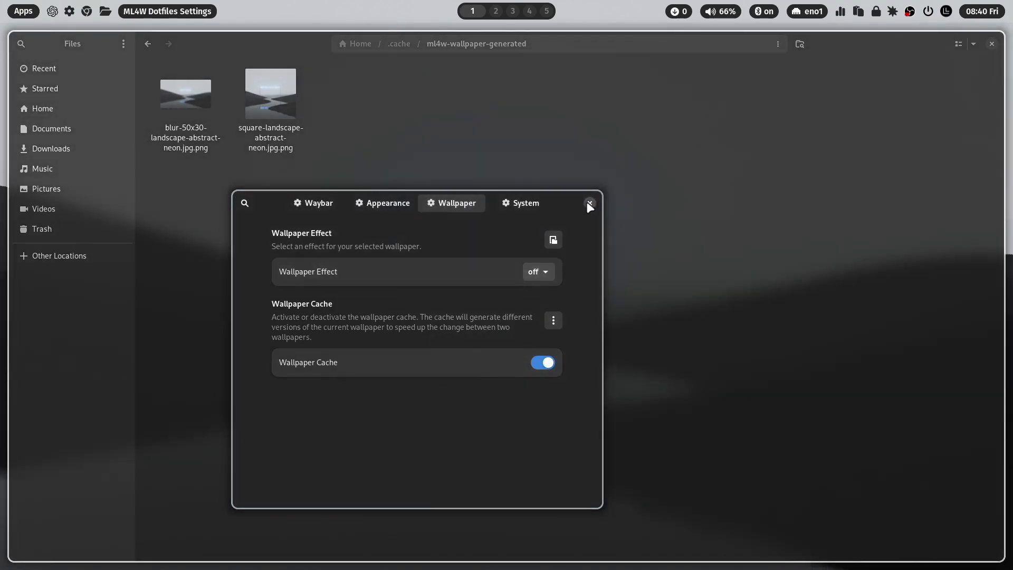
pyautogui.click(589, 203)
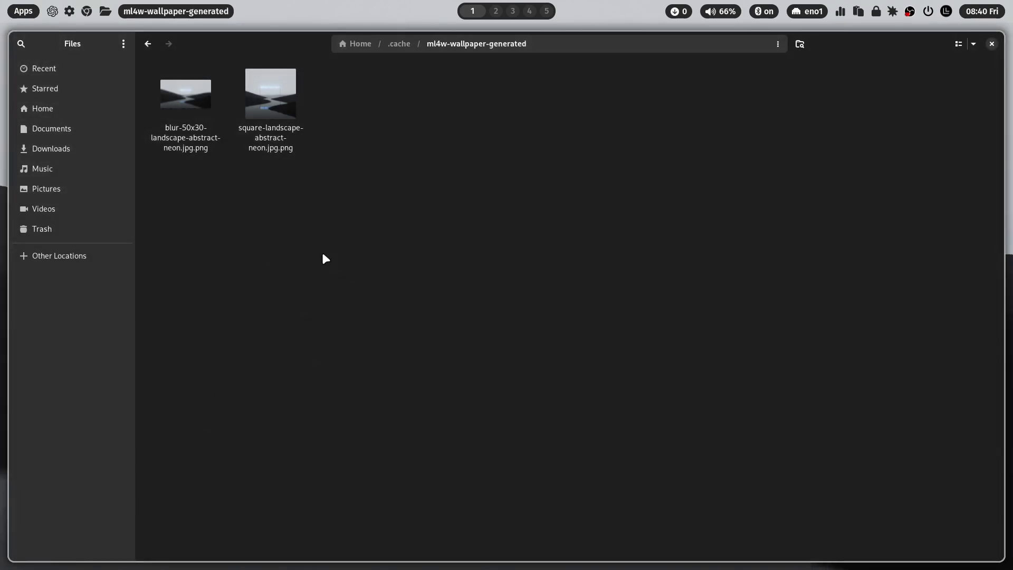
# - Apply the negate-brightness80 wallpaper effect on workspace 3, then view workspaces 1 and 2
pyautogui.press('super+3')
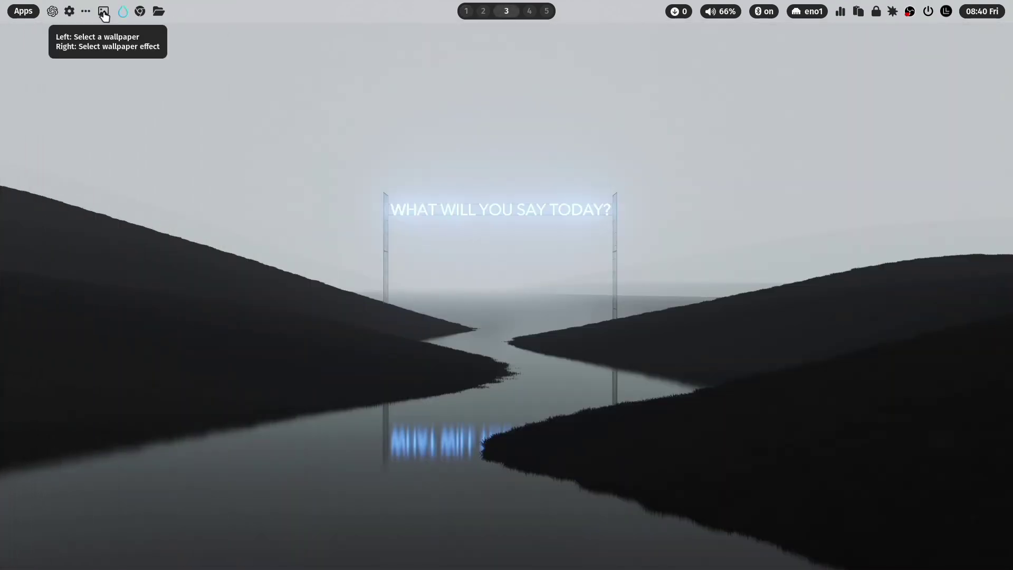
pyautogui.rightClick(104, 16)
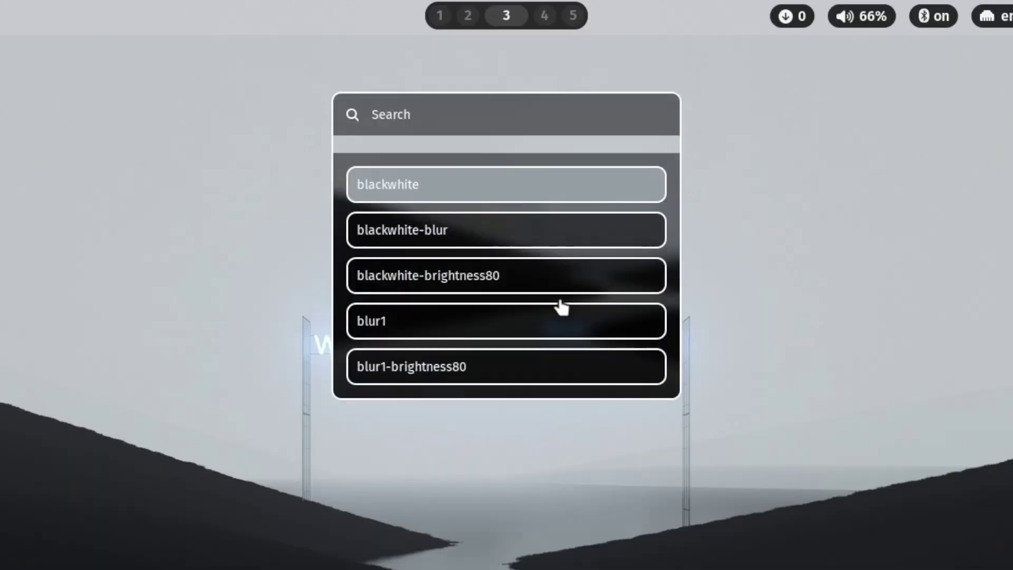
pyautogui.write('neg')
pyautogui.press('Down')
pyautogui.press('Down')
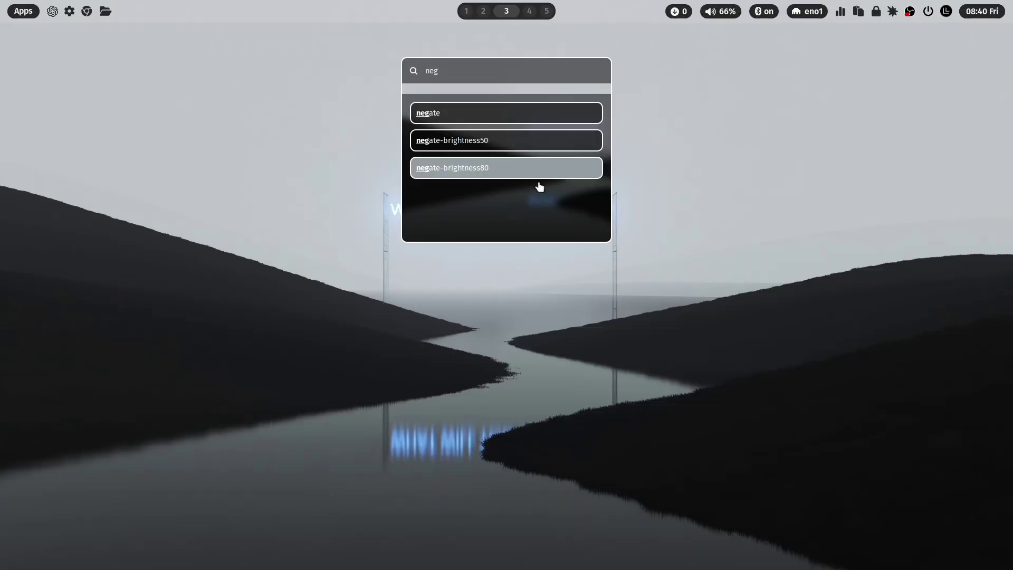
pyautogui.press('Return')
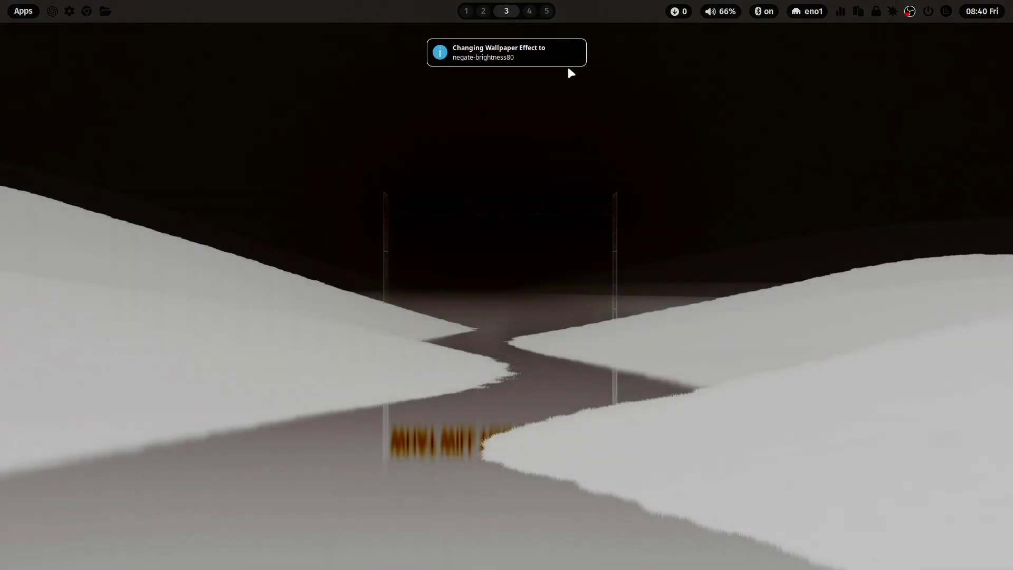
pyautogui.press('super+1')
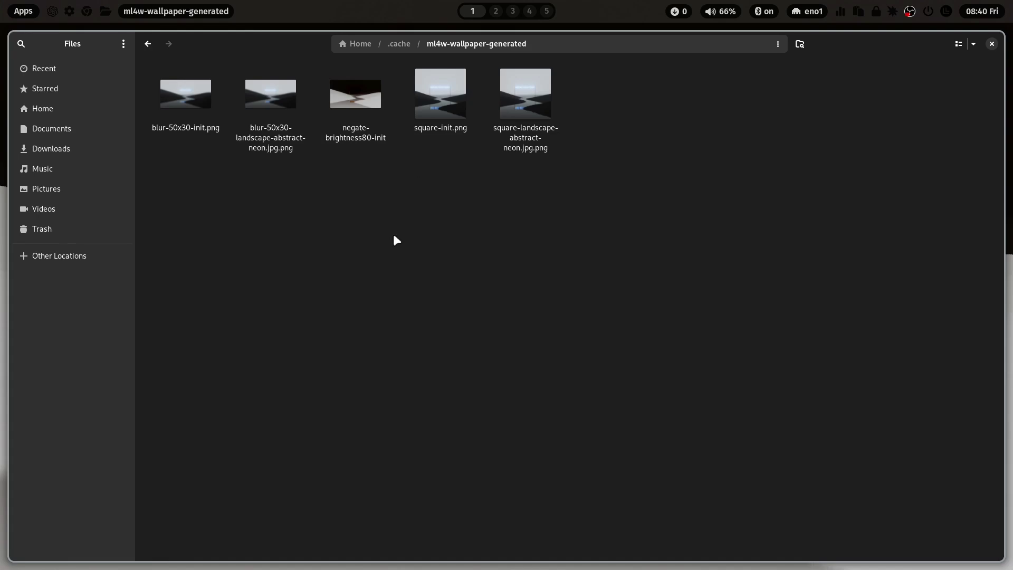
pyautogui.press('super+2')
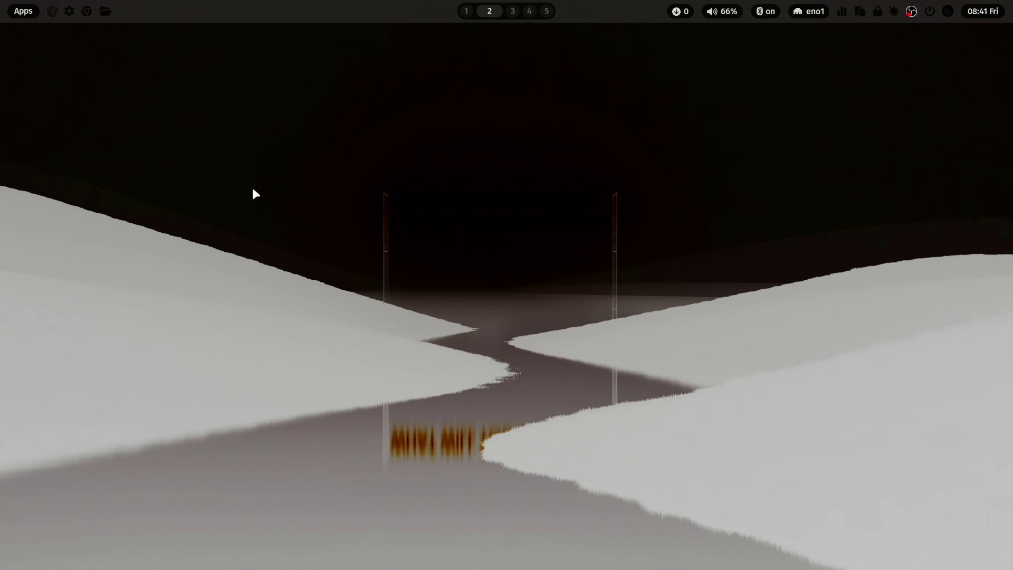
# - Open Waypaper from the waybar and apply the astronaut image as the wallpaper
pyautogui.click(105, 11)
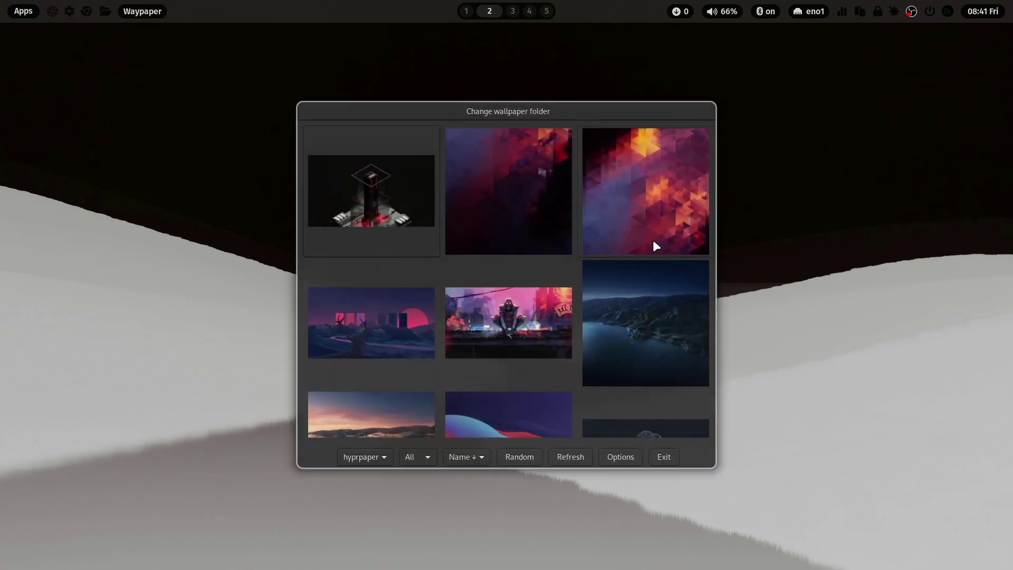
pyautogui.scroll(-5, 619, 324)
pyautogui.scroll(3, 616, 327)
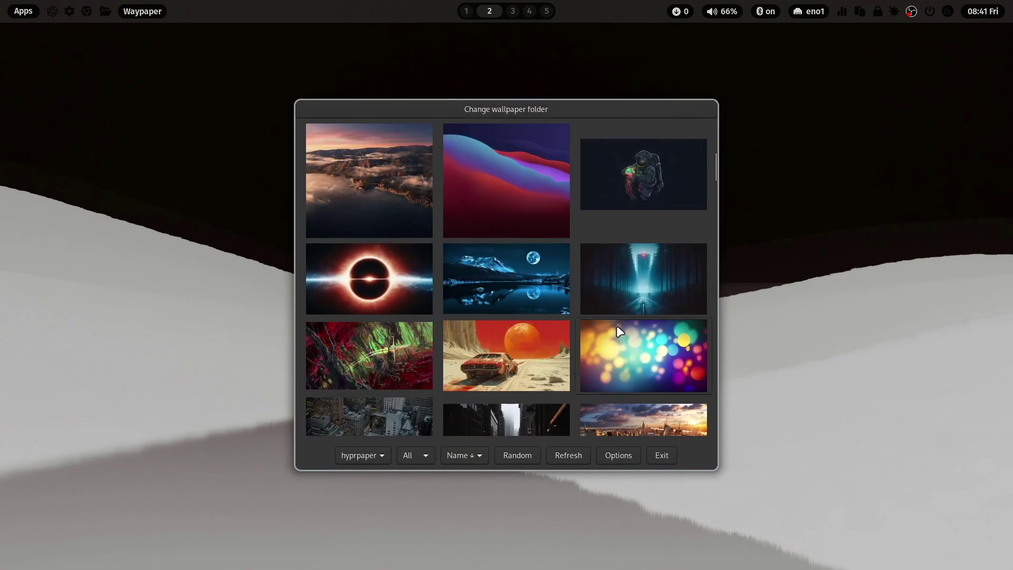
pyautogui.click(685, 182)
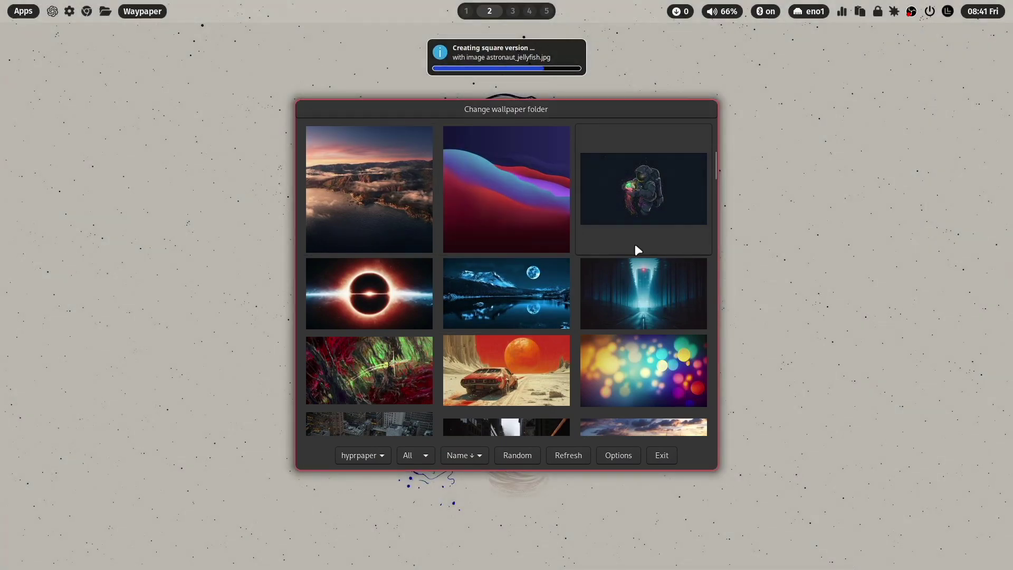
# - Check the generated cache files on workspace 1, then apply the grey landscape wallpaper
pyautogui.press('super+1')
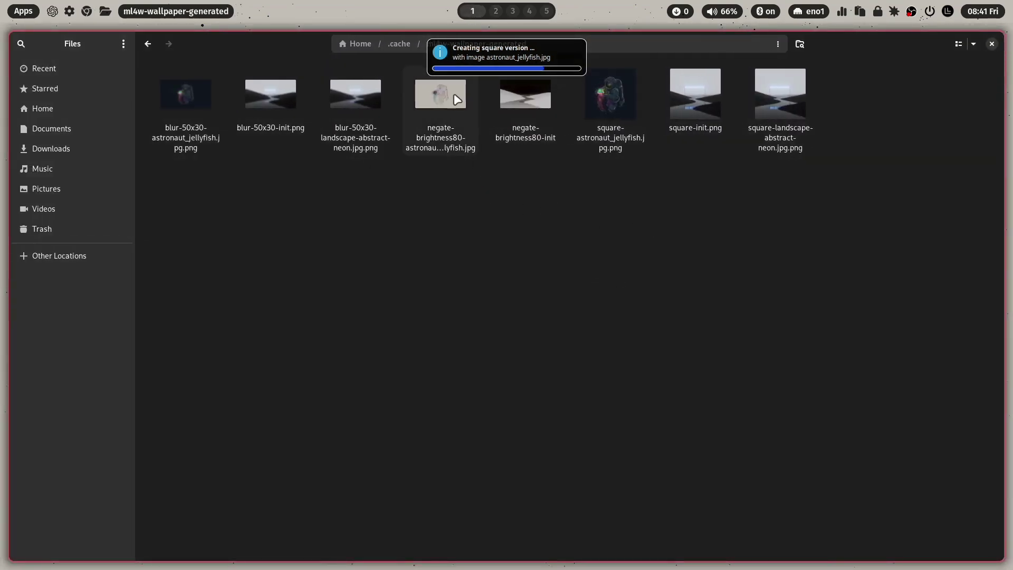
pyautogui.press('super+2')
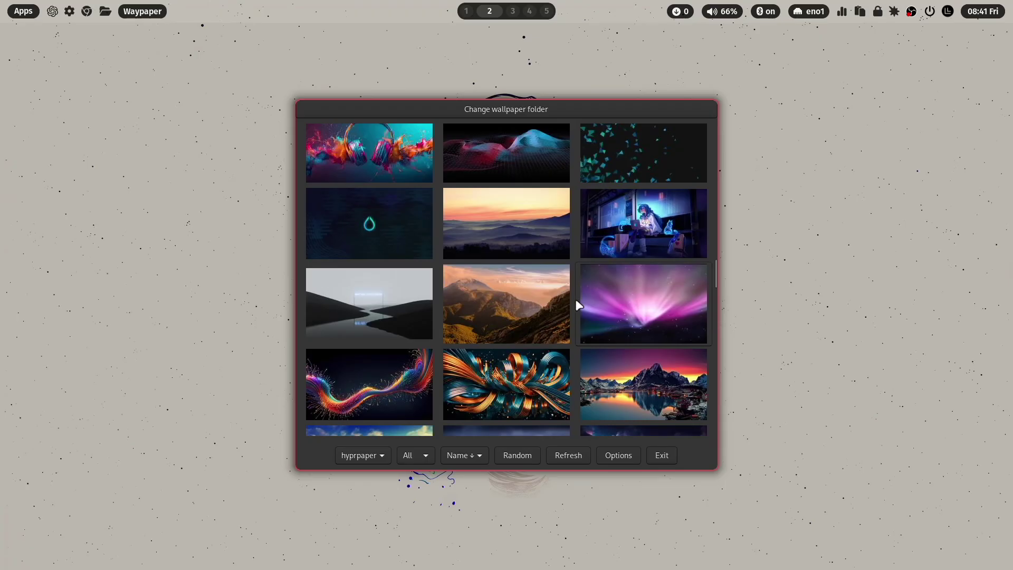
pyautogui.click(386, 308)
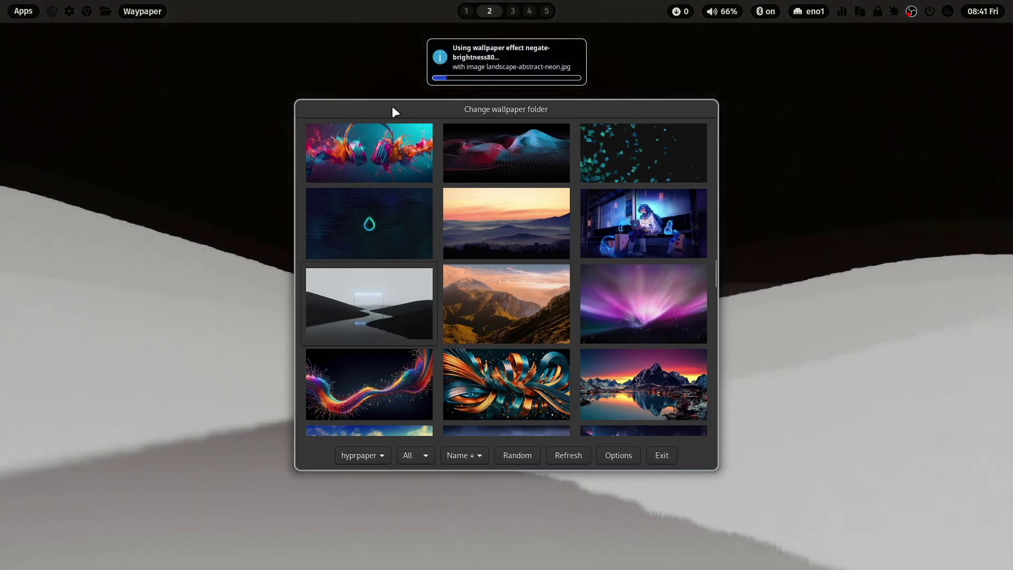
pyautogui.moveTo(392, 109); pyautogui.dragTo(592, 121)
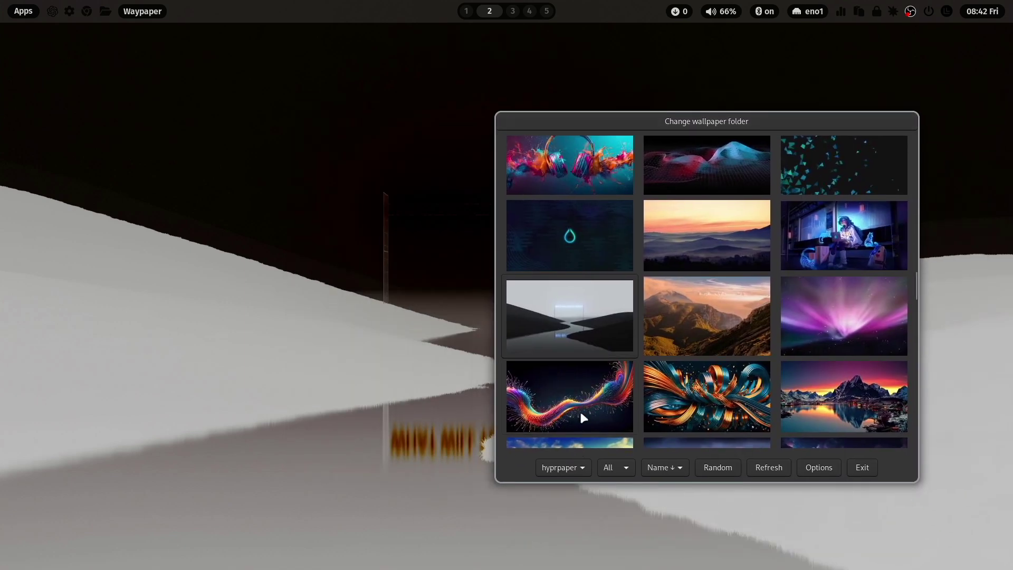
# - Apply the ribbon wallpaper from the keyboard, then switch wallpapers with Super+Shift+W
pyautogui.press('Right')
pyautogui.press('Return')
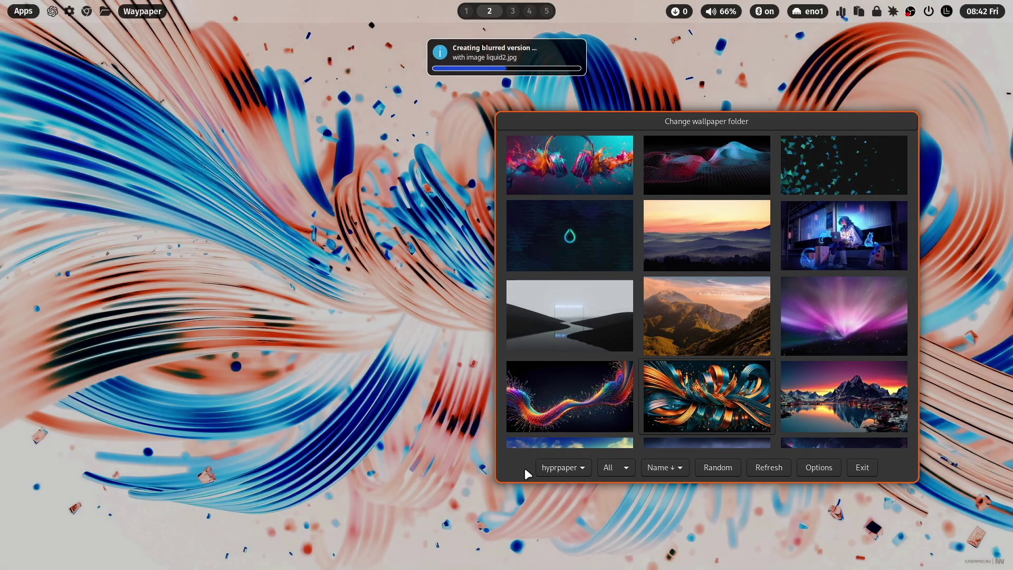
pyautogui.moveTo(546, 120); pyautogui.dragTo(286, 157)
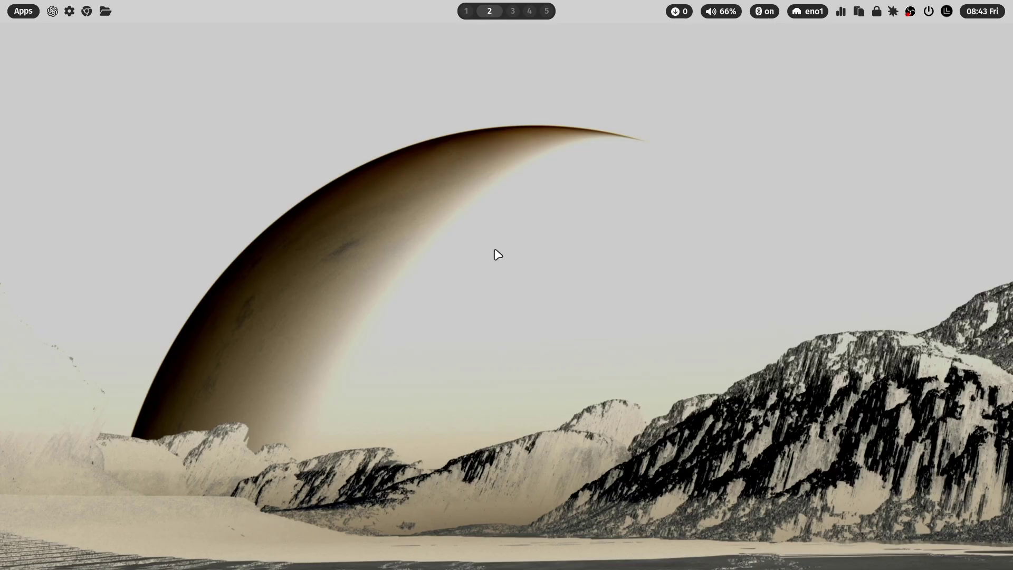
pyautogui.press('super+shift+w')
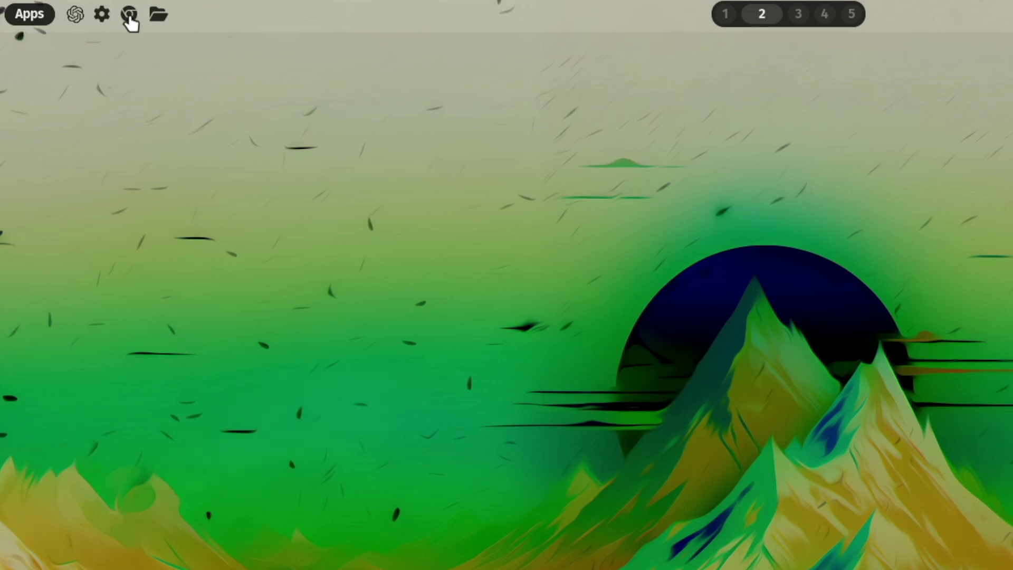
pyautogui.click(128, 15)
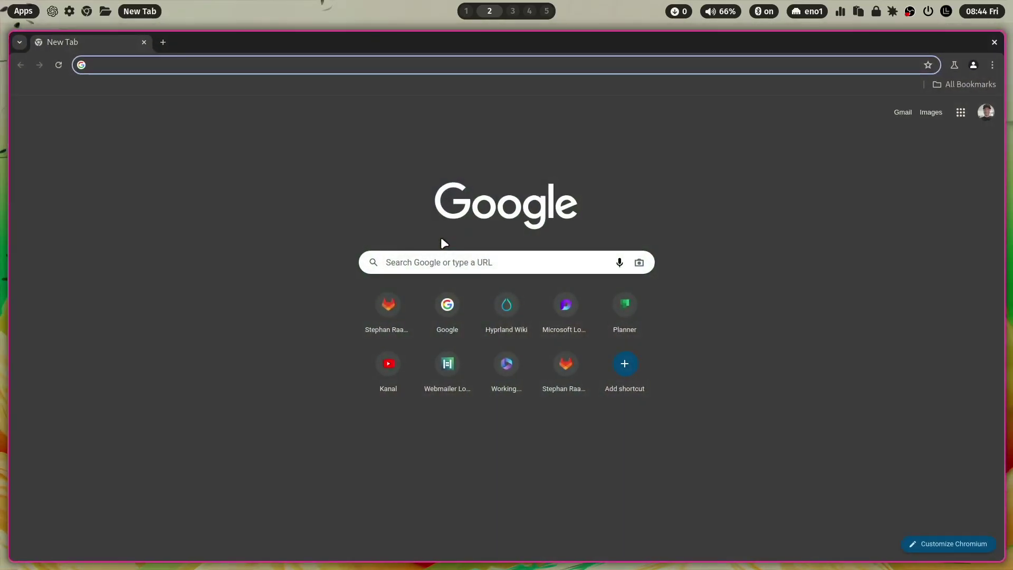
pyautogui.hotkey('ctrl', 'w')
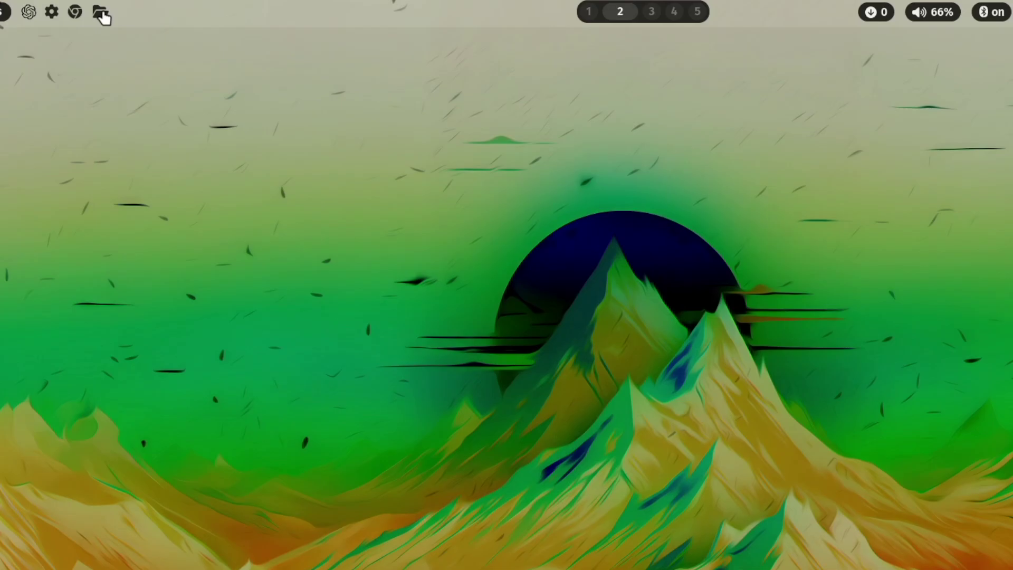
pyautogui.click(101, 13)
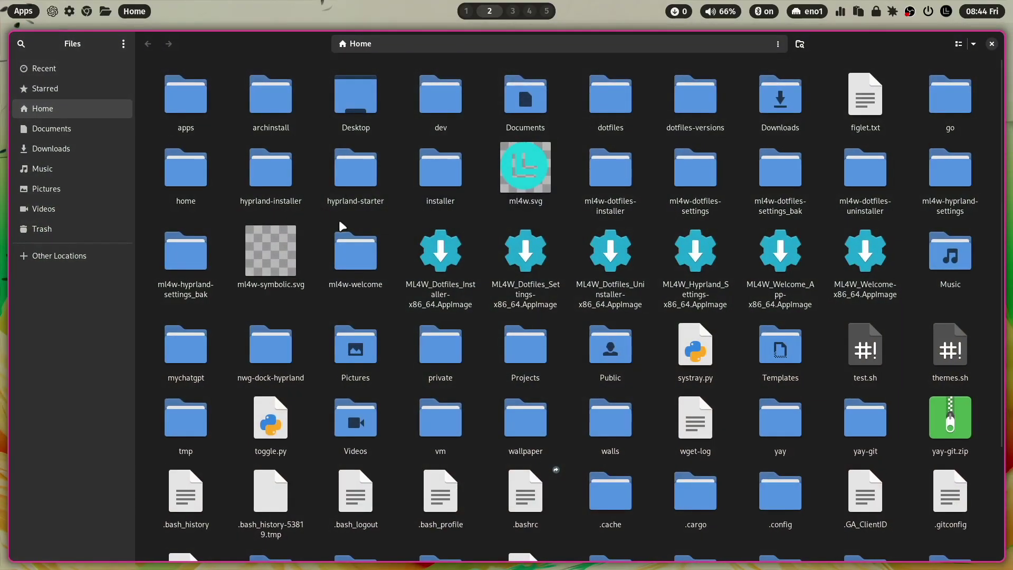
pyautogui.hotkey('ctrl', 'w')
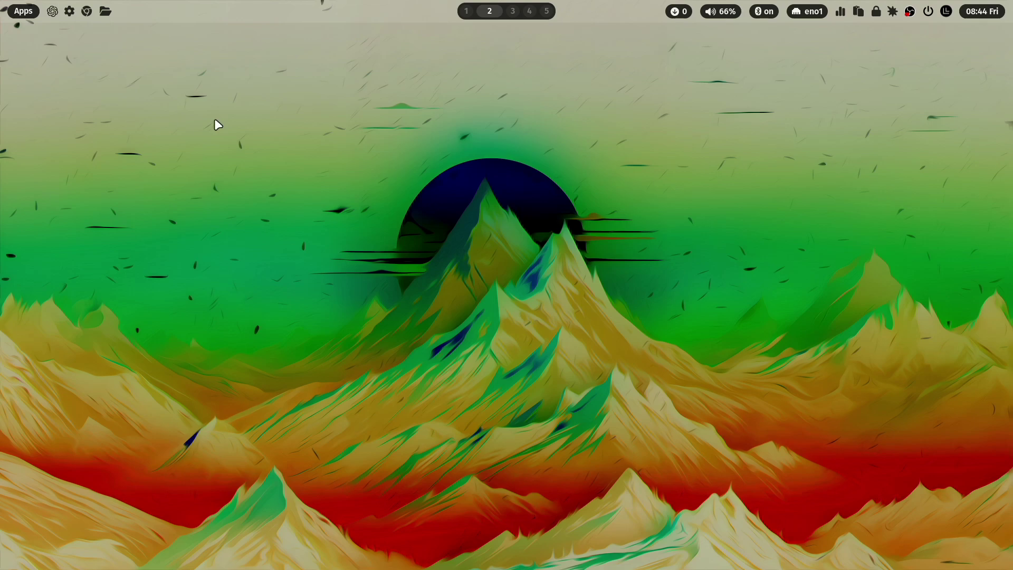
# - Launch Code - OSS, collapse hypr, and open .settings/waybar-quicklinks.json in the Explorer
pyautogui.press('super+ctrl+Return')
pyautogui.press('Return')
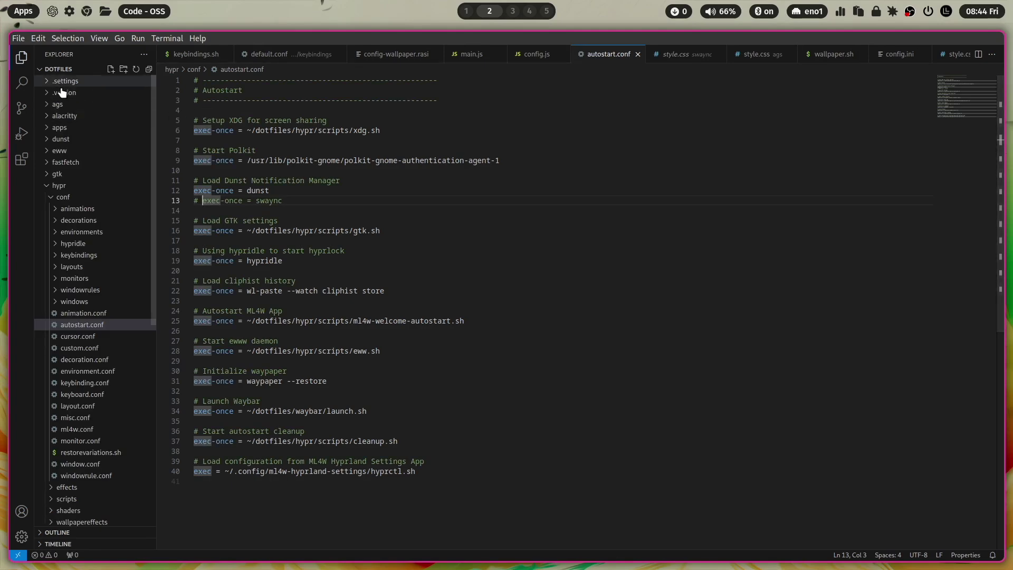
pyautogui.click(54, 186)
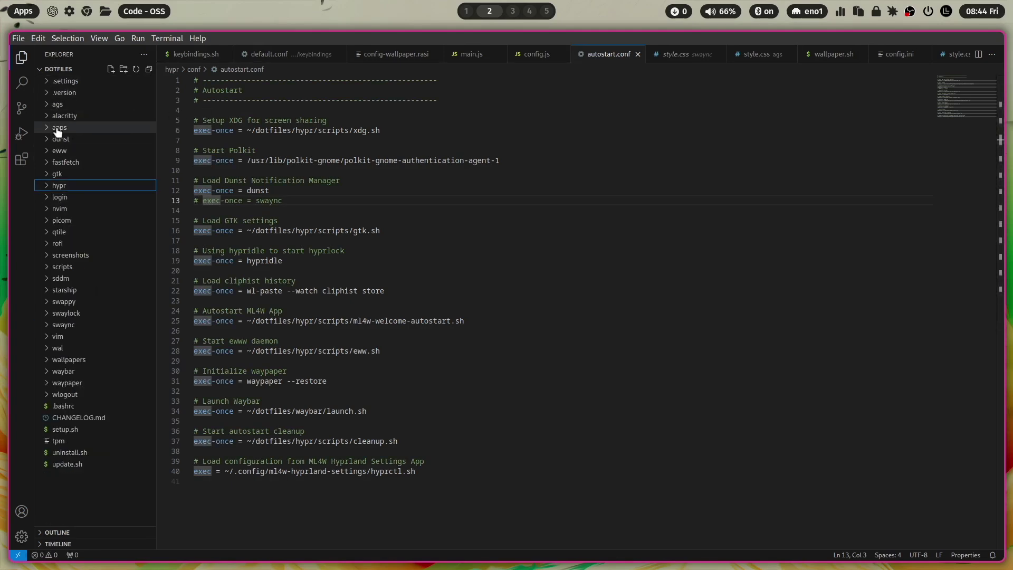
pyautogui.click(46, 81)
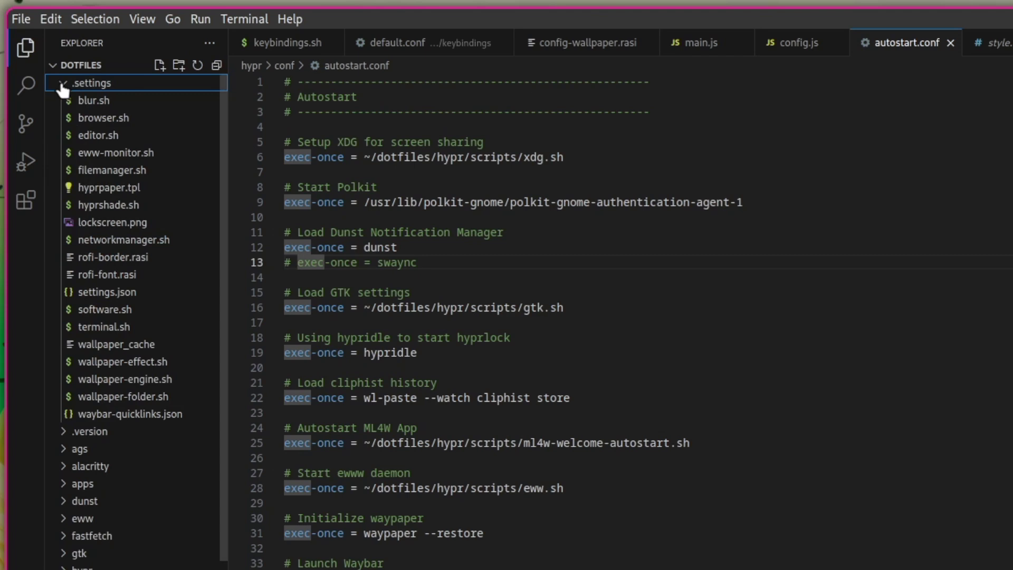
pyautogui.click(129, 415)
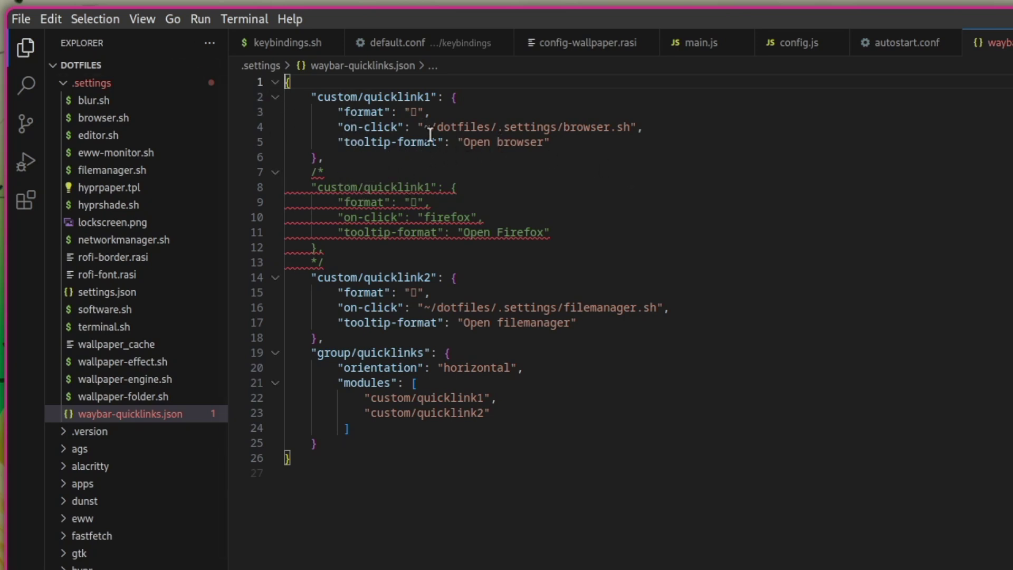
pyautogui.click(408, 169)
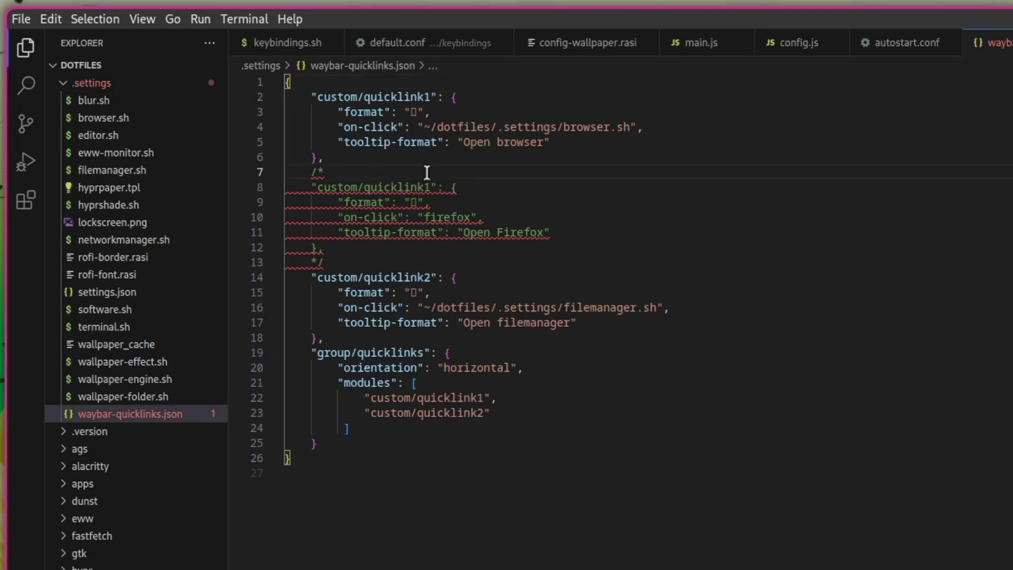
pyautogui.press('Home')
pyautogui.hotkey('shift', 'Down')
pyautogui.hotkey('ctrl', 'x')
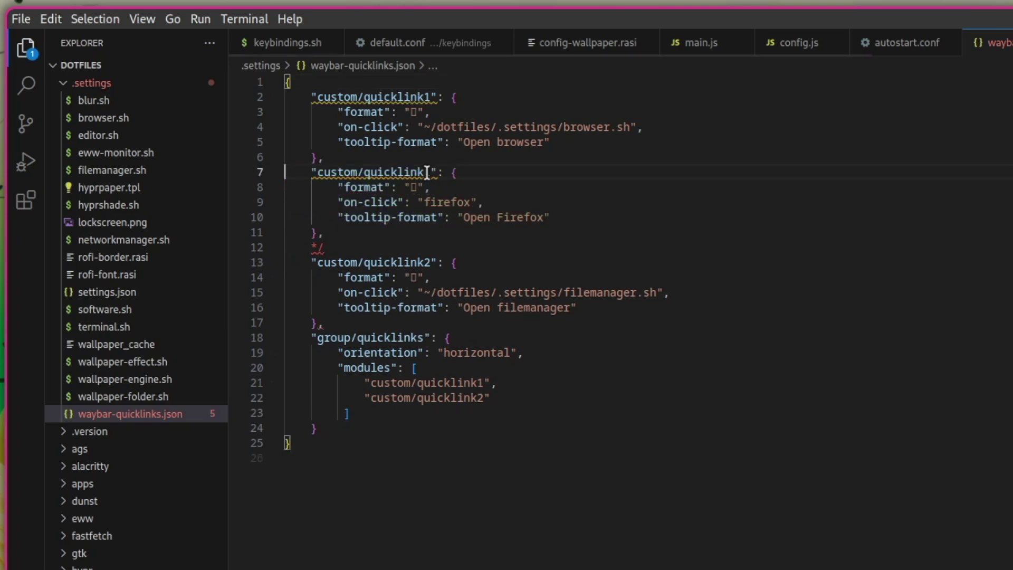
pyautogui.press('Up')
pyautogui.press('Up')
pyautogui.press('Up')
pyautogui.press('Up')
pyautogui.press('Up')
pyautogui.hotkey('ctrl', 'v')
pyautogui.press('Down')
pyautogui.press('Down')
pyautogui.press('Down')
pyautogui.press('Down')
pyautogui.press('Down')
pyautogui.press('Down')
pyautogui.press('Down')
pyautogui.press('Down')
pyautogui.press('Down')
pyautogui.press('Down')
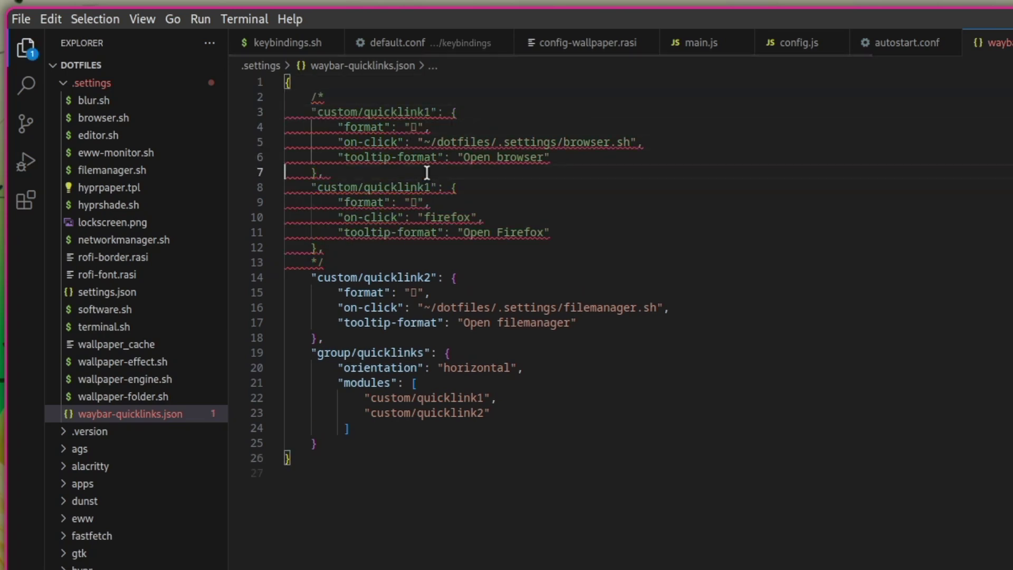
pyautogui.hotkey('shift', 'Down')
pyautogui.hotkey('ctrl', 'x')
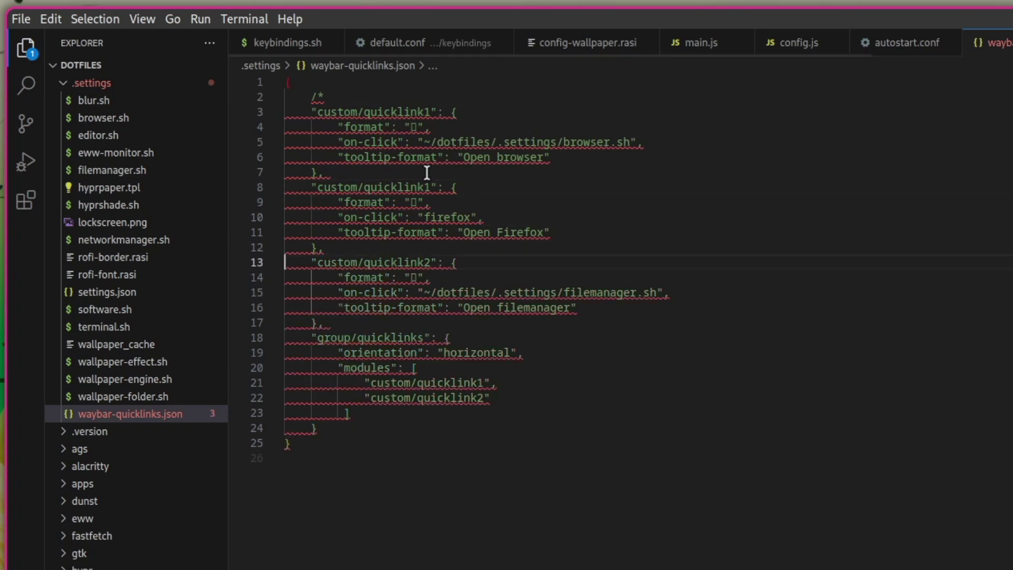
pyautogui.press('Up')
pyautogui.press('Up')
pyautogui.press('Up')
pyautogui.press('Up')
pyautogui.press('Up')
pyautogui.hotkey('ctrl', 'v')
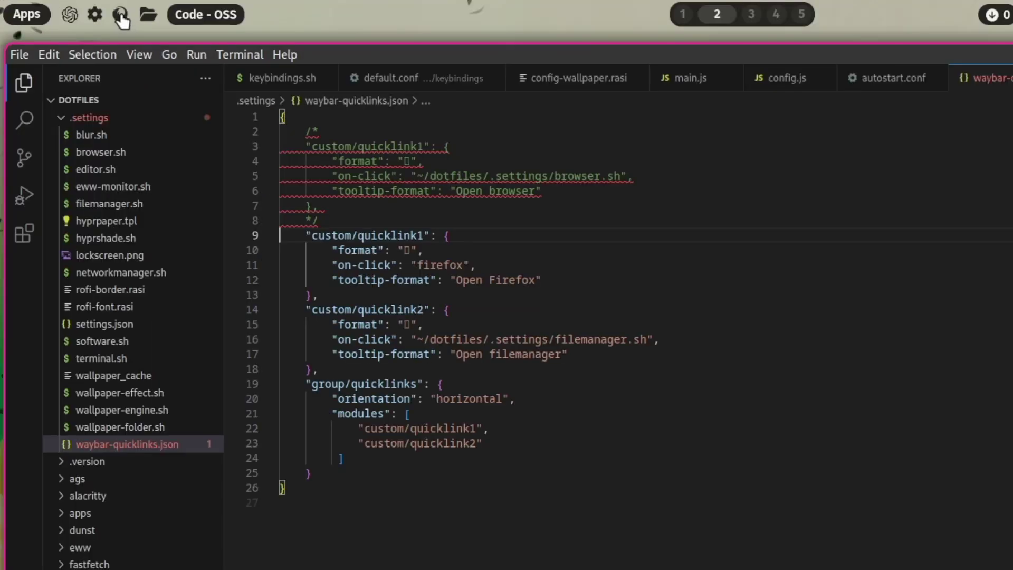
pyautogui.click(121, 15)
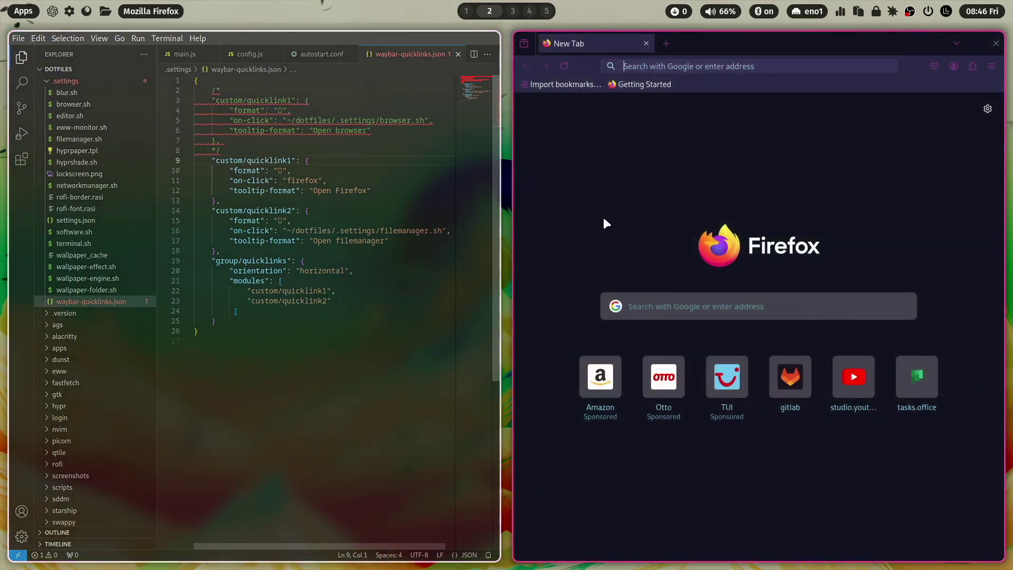
pyautogui.press('super+q')
# - Remove the /* */ comment lines and rename the duplicate quicklink1 to quicklink3
pyautogui.click(250, 92)
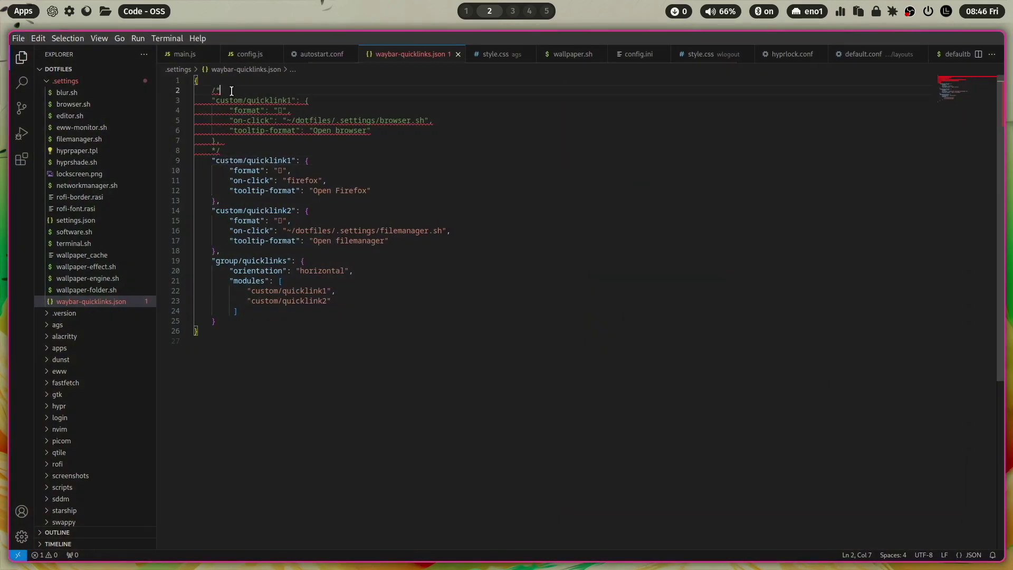
pyautogui.hotkey('ctrl', 'shift', 'k')
pyautogui.press('Down')
pyautogui.press('Down')
pyautogui.press('Down')
pyautogui.press('Down')
pyautogui.press('Down')
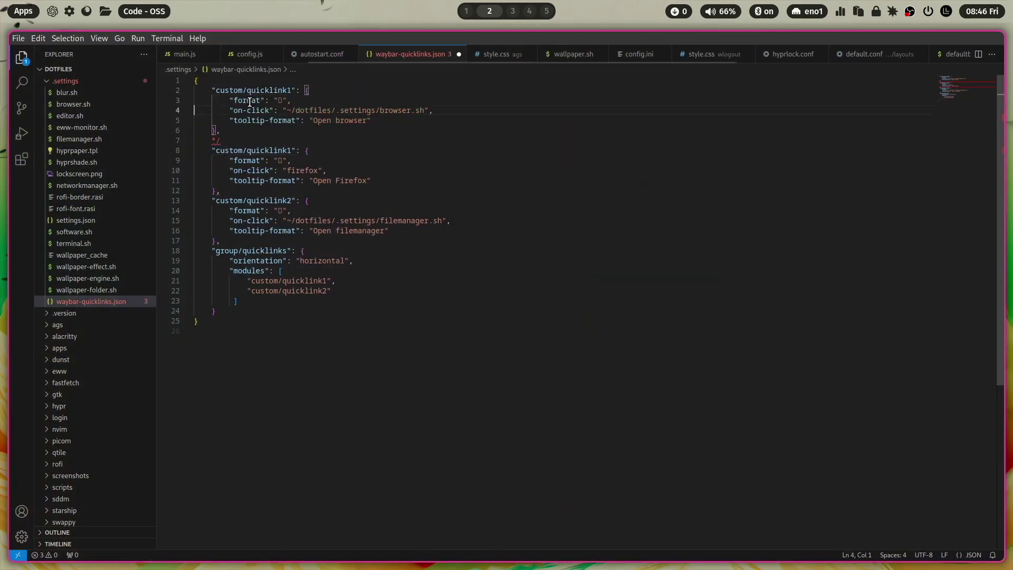
pyautogui.hotkey('ctrl', 'shift', 'k')
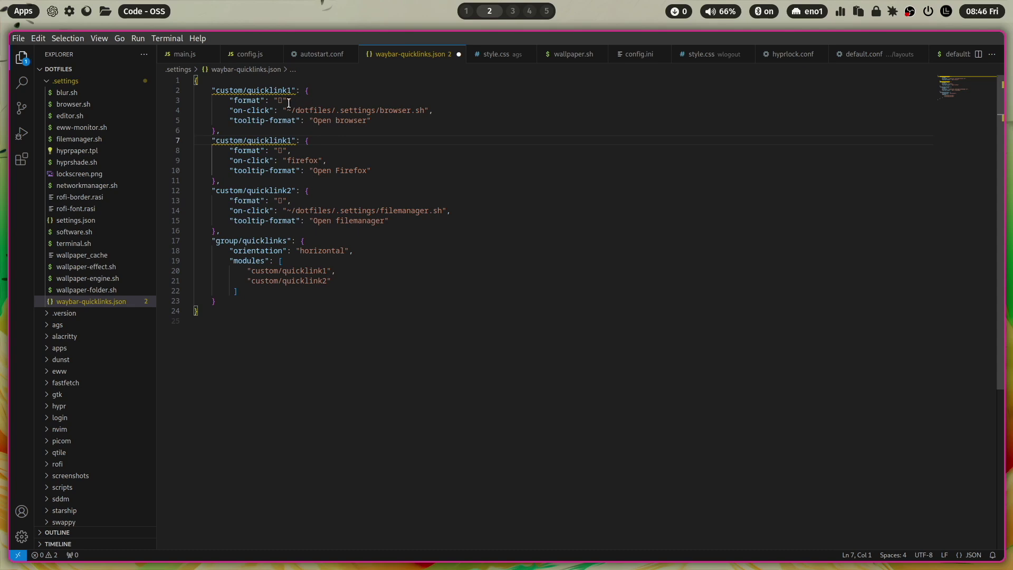
pyautogui.click(293, 141)
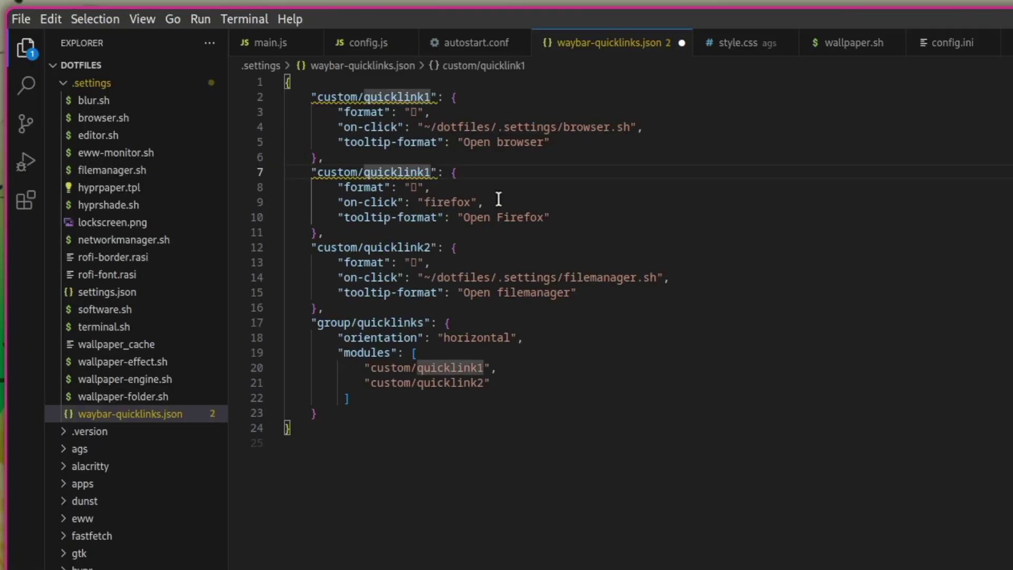
pyautogui.press('BackSpace')
pyautogui.write('3')
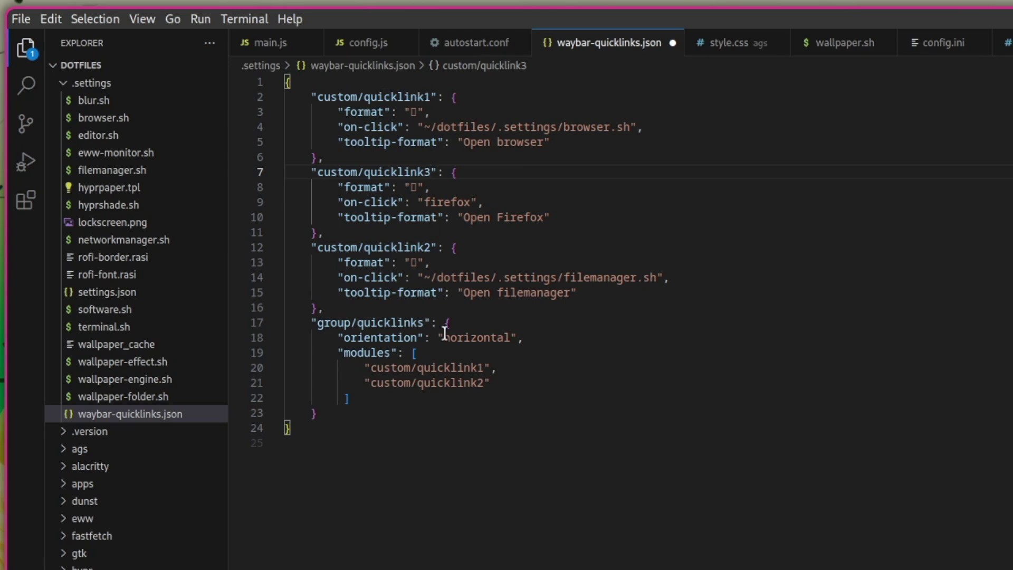
# - Add custom/quicklink3 to the group's modules list and save the file
pyautogui.click(507, 381)
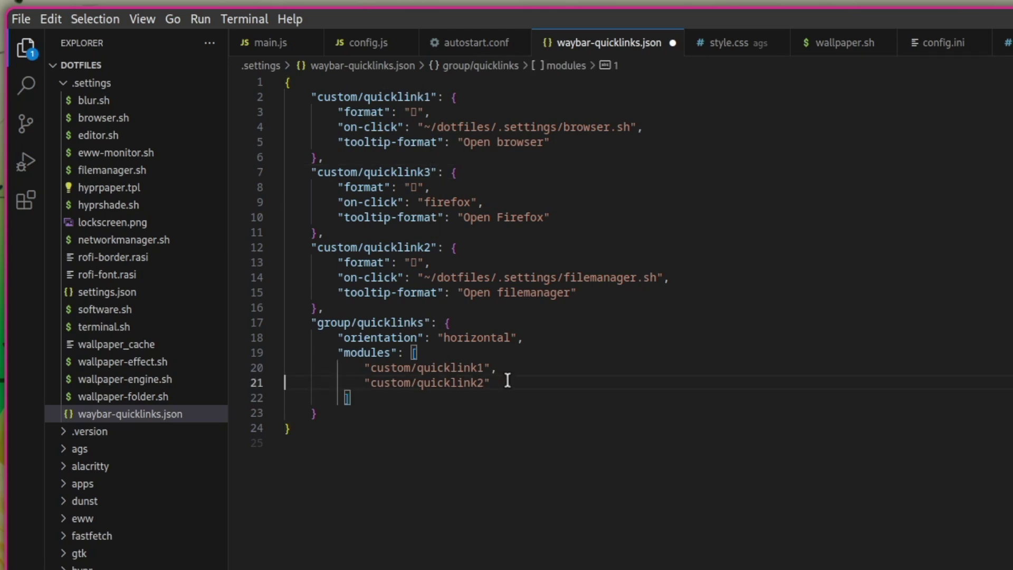
pyautogui.hotkey('shift', 'Down')
pyautogui.hotkey('shift', 'Up')
pyautogui.hotkey('shift', 'alt', 'Up')
pyautogui.press('End')
pyautogui.write(',')
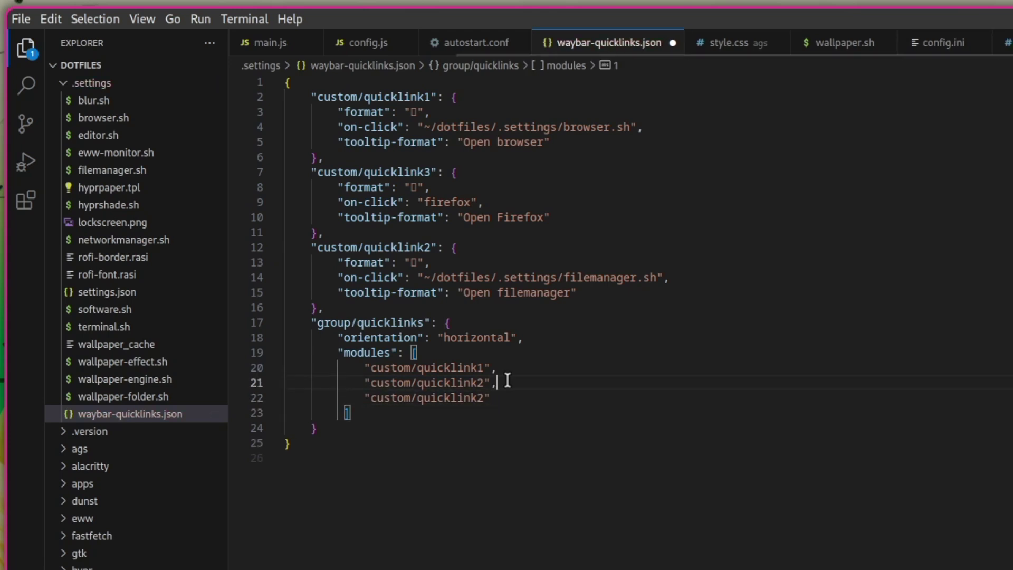
pyautogui.press('Left')
pyautogui.press('Left')
pyautogui.press('BackSpace')
pyautogui.write('3')
pyautogui.hotkey('ctrl', 's')
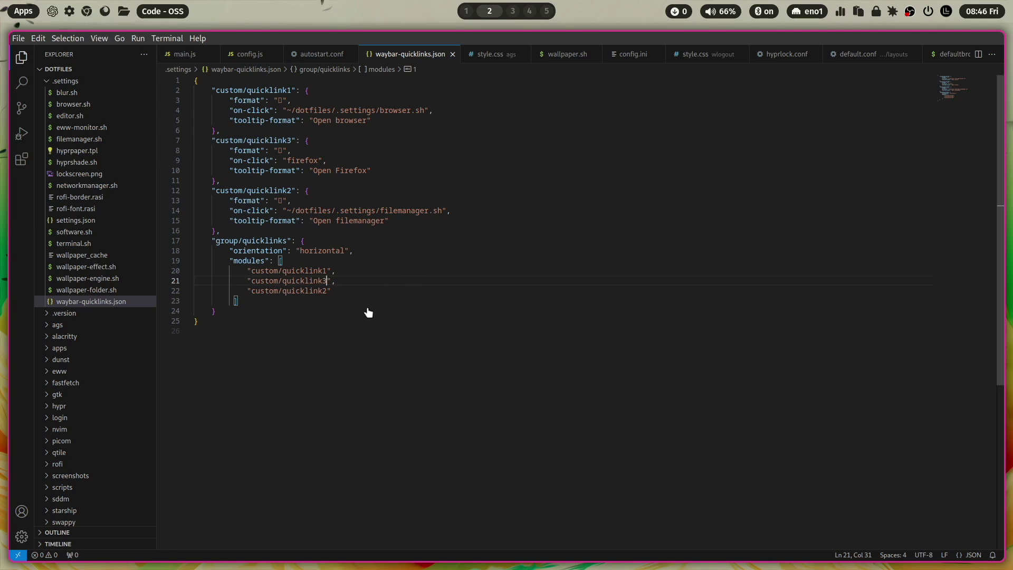
# - Duplicate the custom/quicklink2 block and rename the copy custom/quicklink4
pyautogui.click(351, 191)
pyautogui.press('Home')
pyautogui.press('Home')
pyautogui.hotkey('shift', 'Down')
pyautogui.hotkey('shift', 'Down')
pyautogui.hotkey('shift', 'Down')
pyautogui.hotkey('shift', 'Down')
pyautogui.hotkey('shift', 'Down')
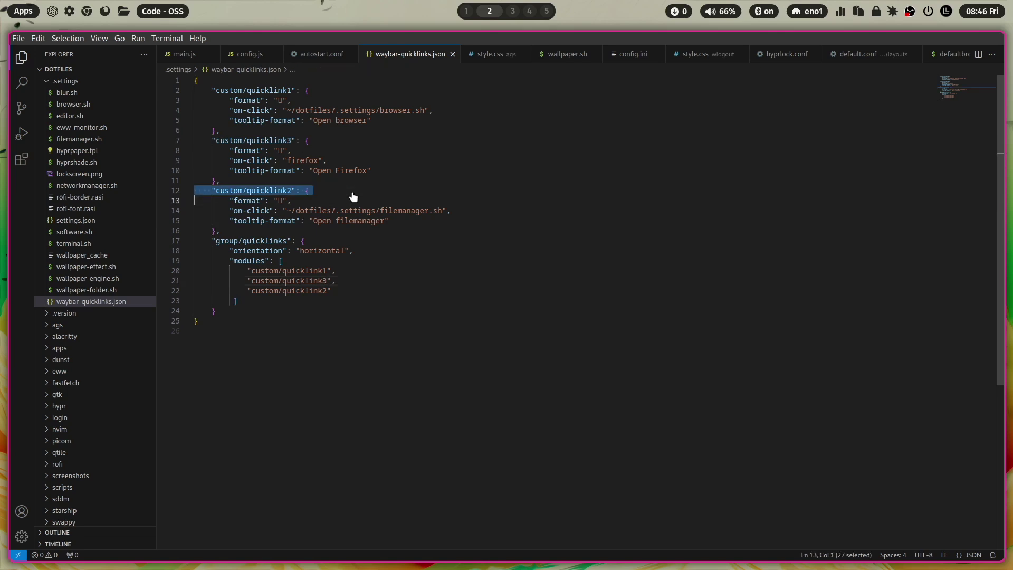
pyautogui.hotkey('ctrl', 'c')
pyautogui.press('Escape')
pyautogui.hotkey('ctrl', 'v')
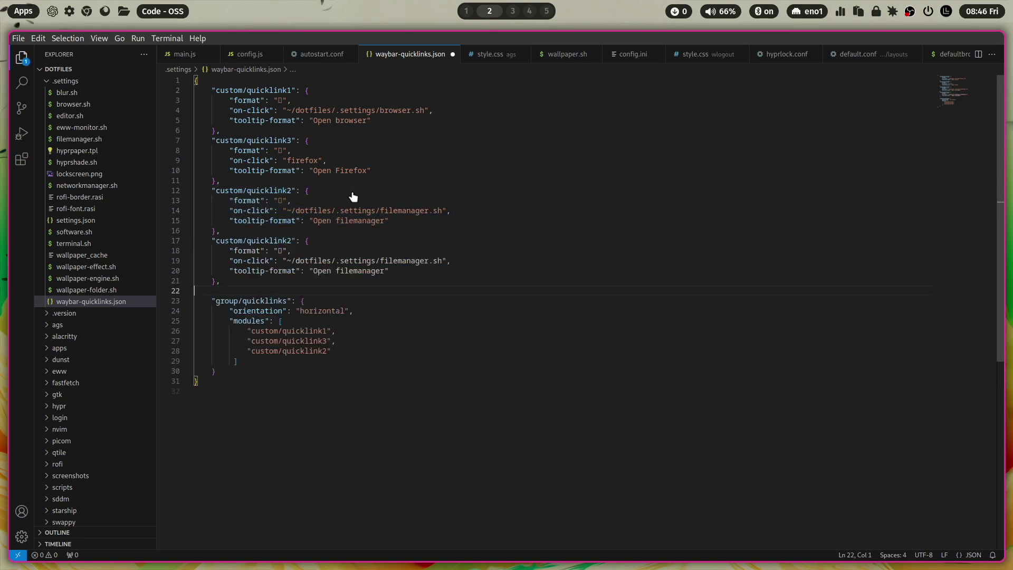
pyautogui.click(291, 242)
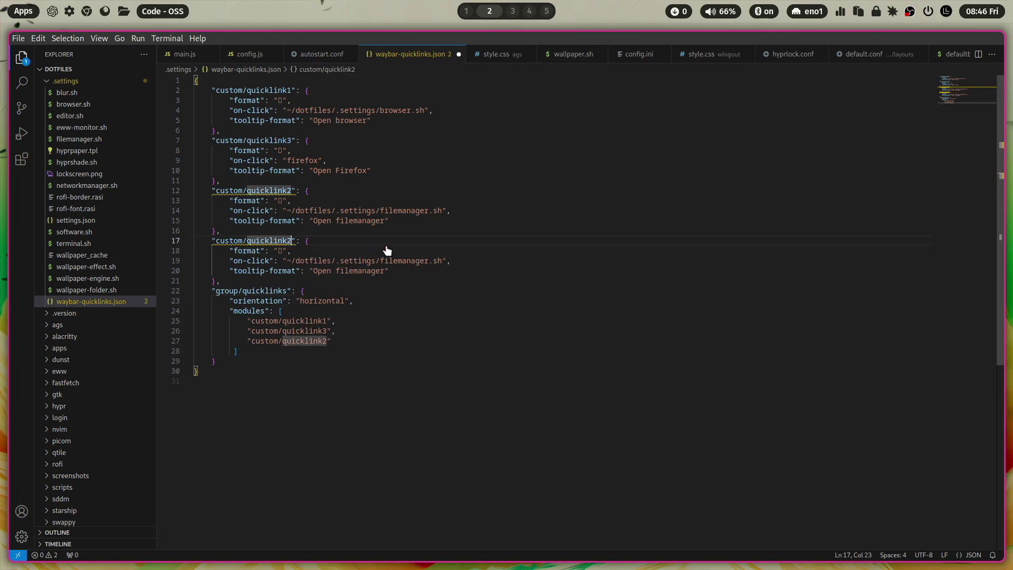
pyautogui.press('BackSpace')
pyautogui.write('4')
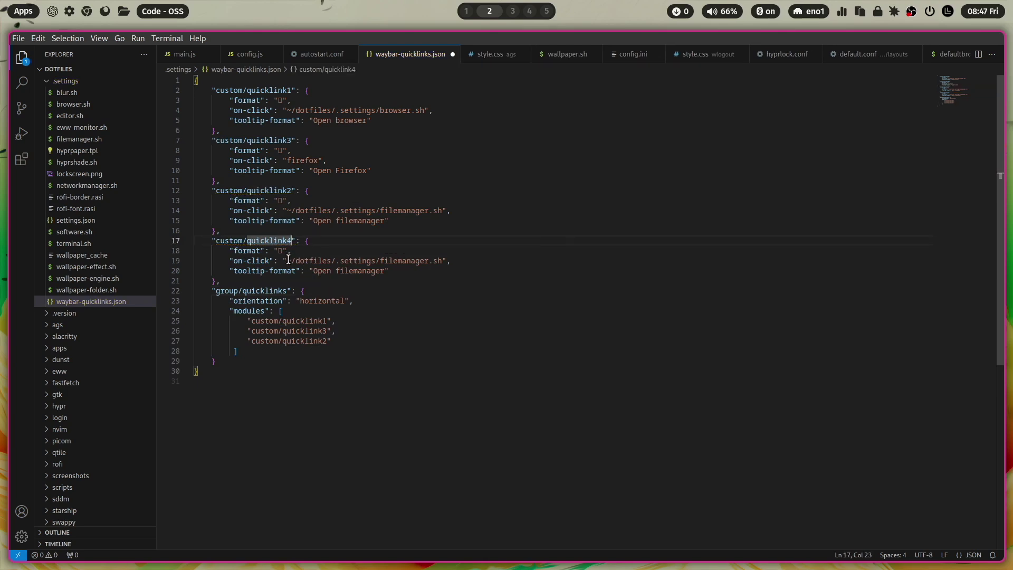
# - Set the copy's on-click to betterbird and its tooltip to 'Open Betterbird'
pyautogui.moveTo(288, 260); pyautogui.dragTo(443, 261)
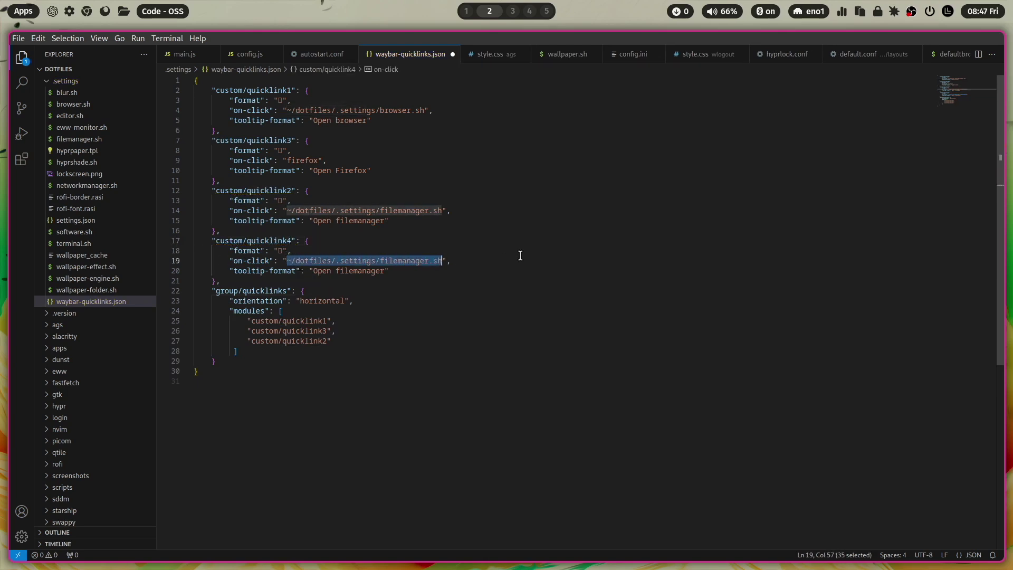
pyautogui.write('better')
pyautogui.write('bird"')
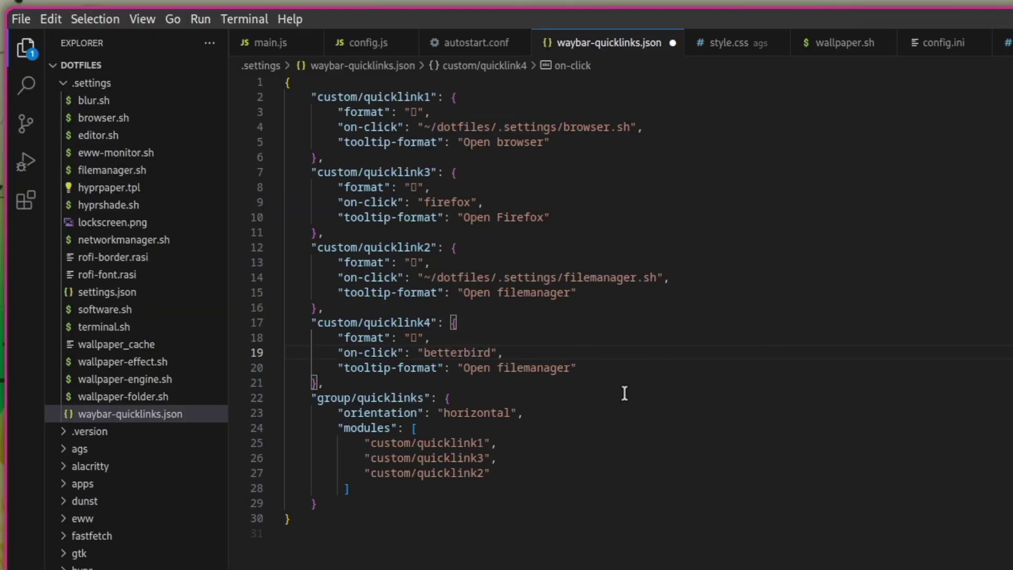
pyautogui.write(',')
pyautogui.moveTo(499, 368); pyautogui.dragTo(571, 367)
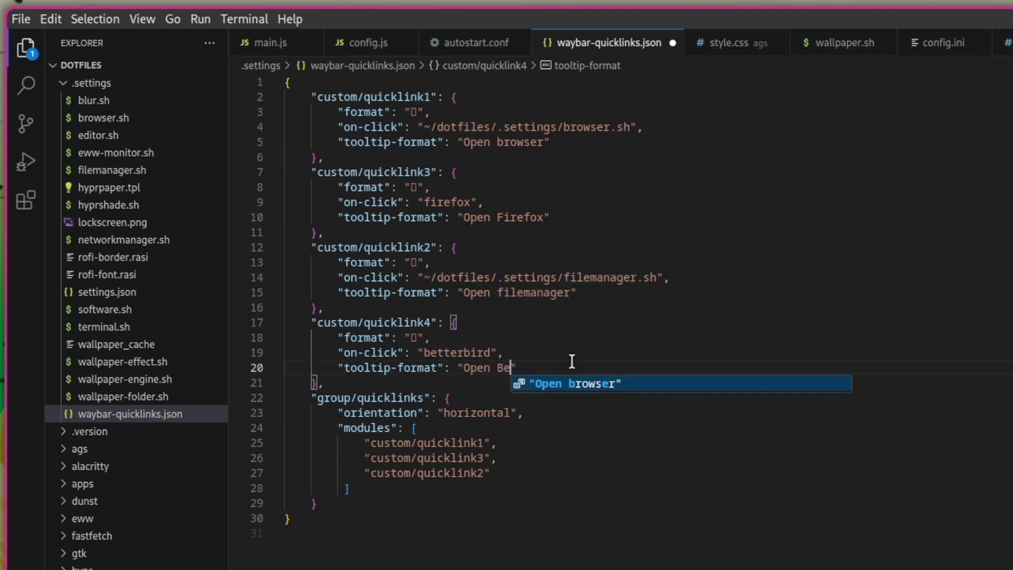
pyautogui.write('tterbird')
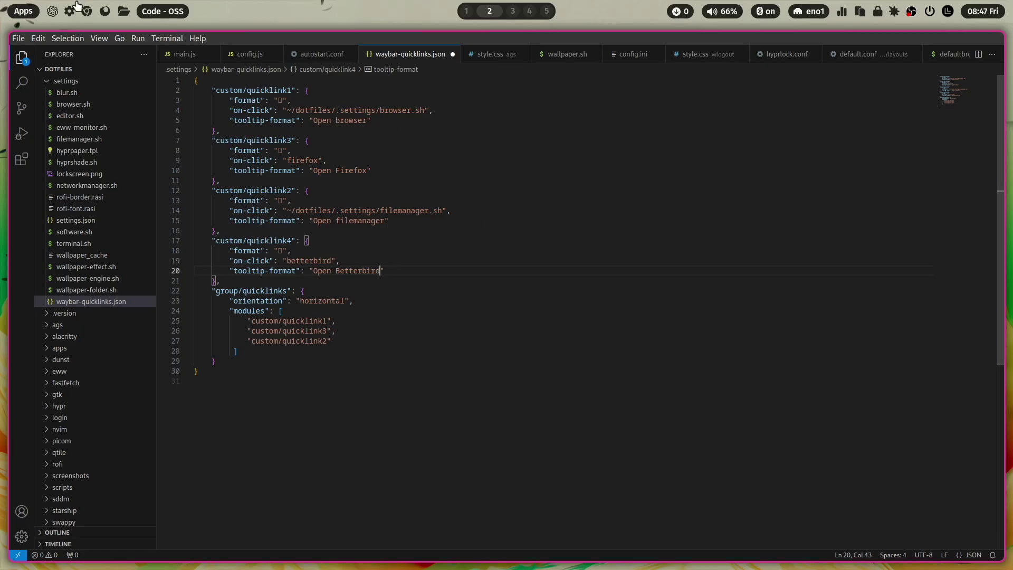
# - Search Font Awesome in Firefox for an email icon and copy the @ glyph
pyautogui.click(104, 14)
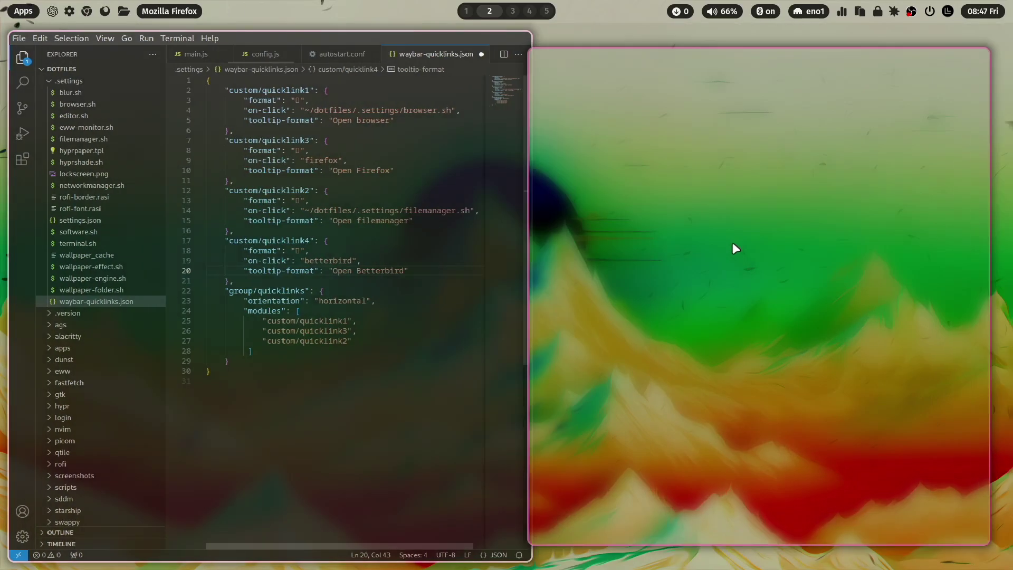
pyautogui.write('fontawesome.com/')
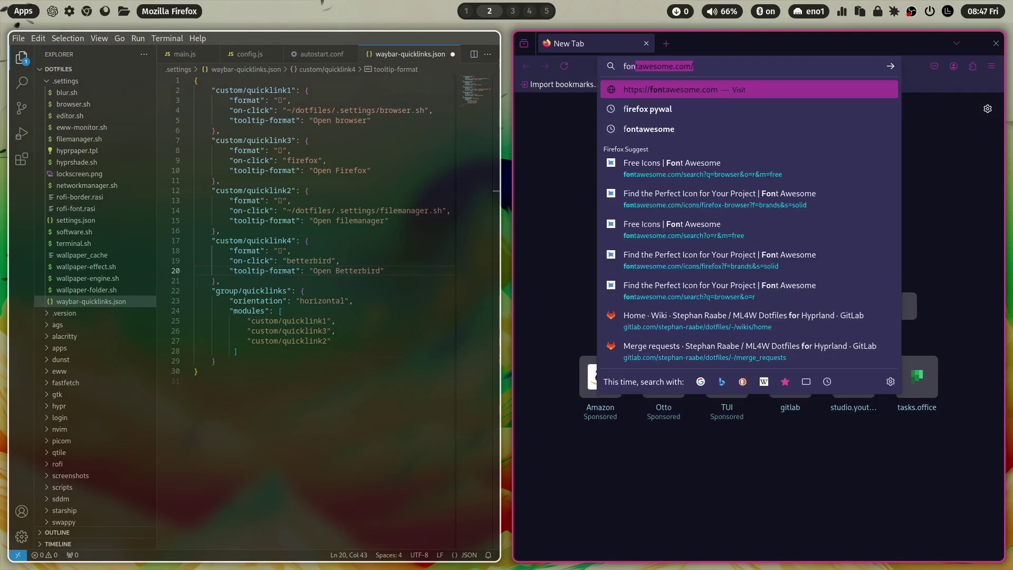
pyautogui.press('Return')
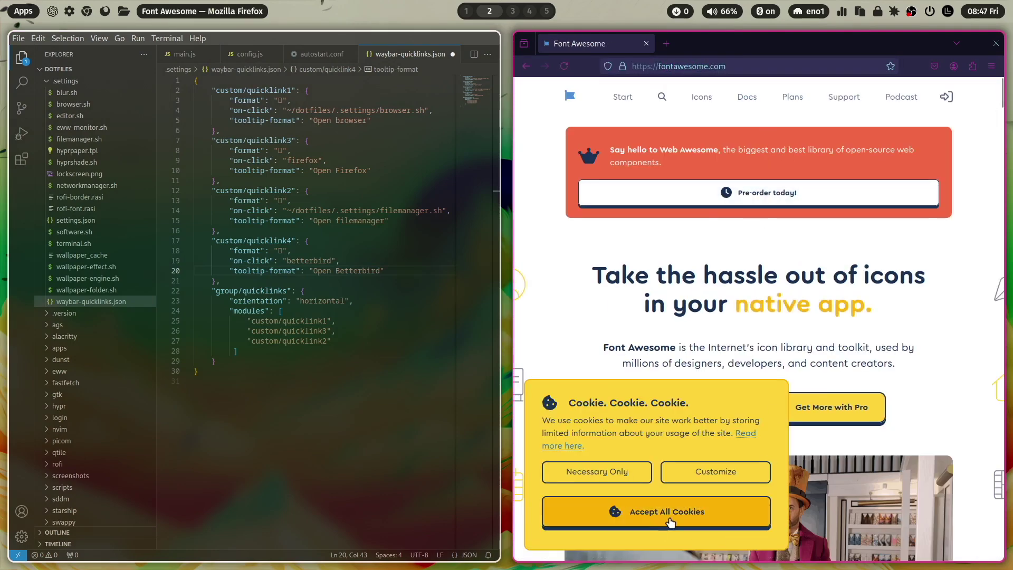
pyautogui.click(607, 507)
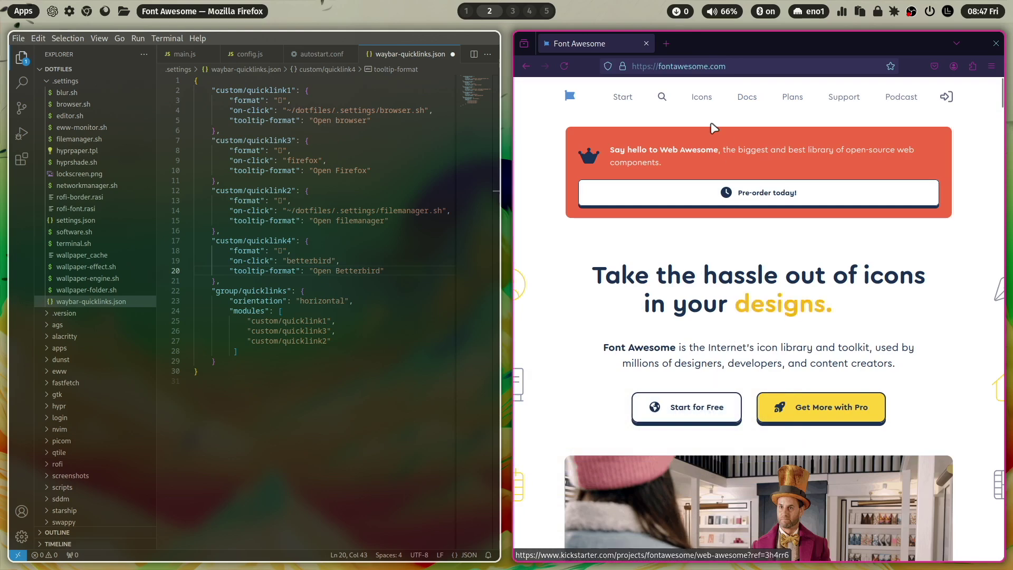
pyautogui.click(661, 97)
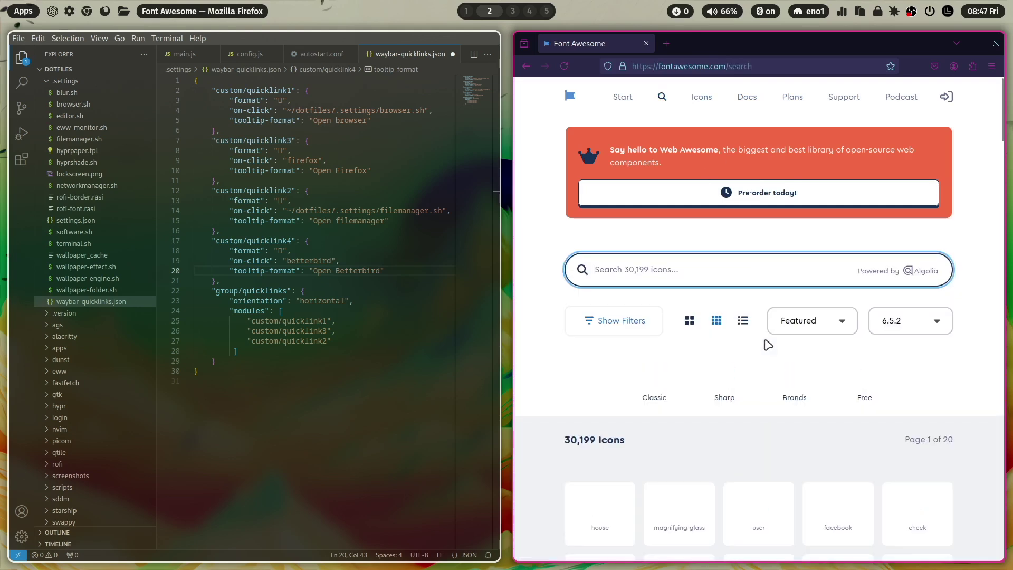
pyautogui.write('thunderbird')
pyautogui.moveTo(646, 270); pyautogui.dragTo(528, 272)
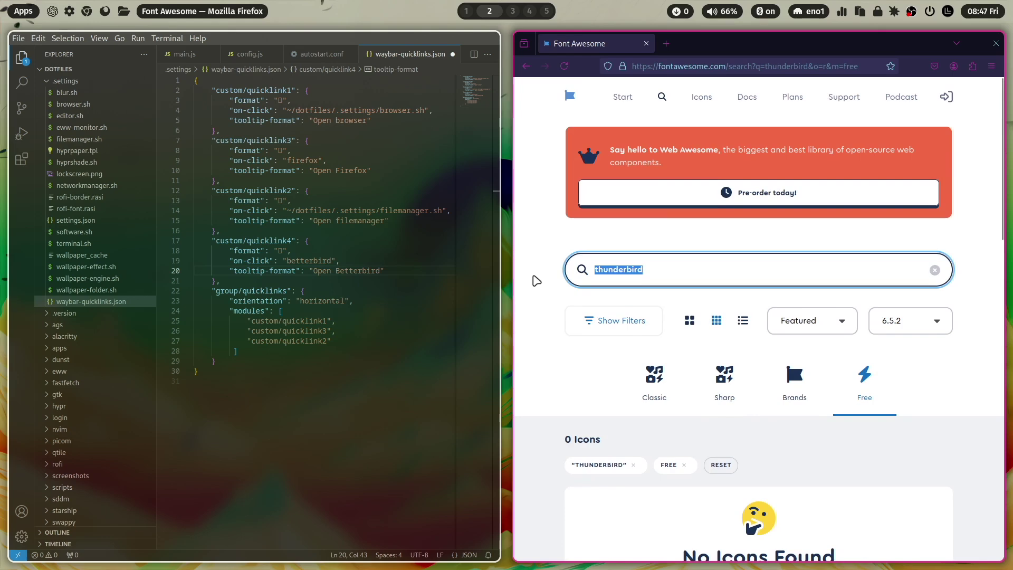
pyautogui.write('email')
pyautogui.scroll(-5, 597, 396)
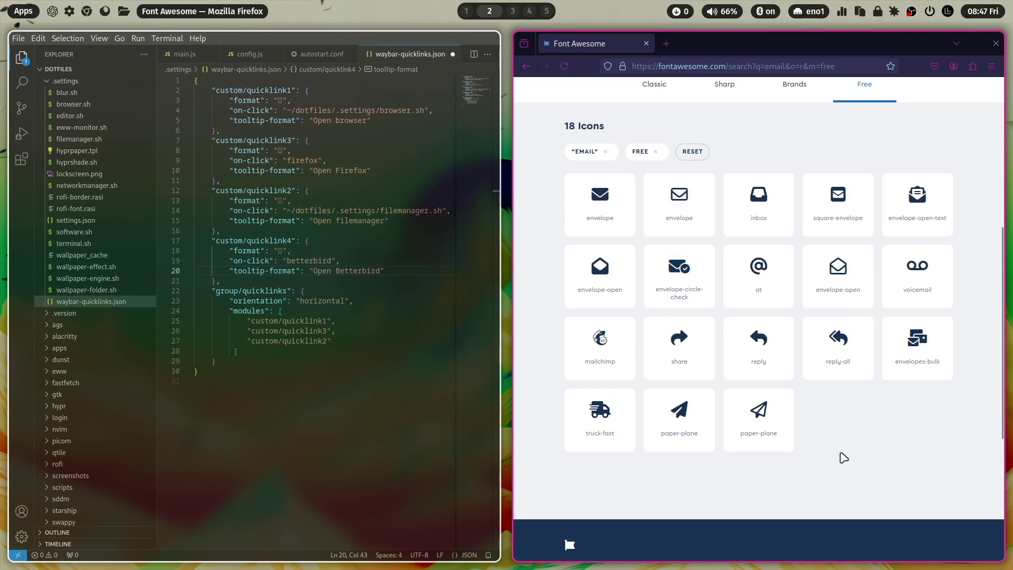
pyautogui.click(758, 272)
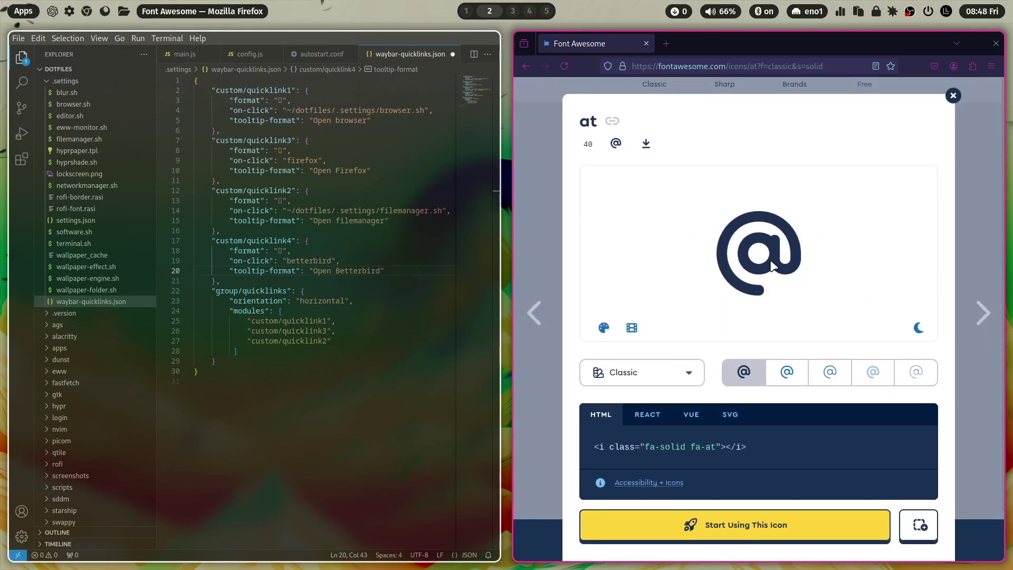
pyautogui.click(615, 143)
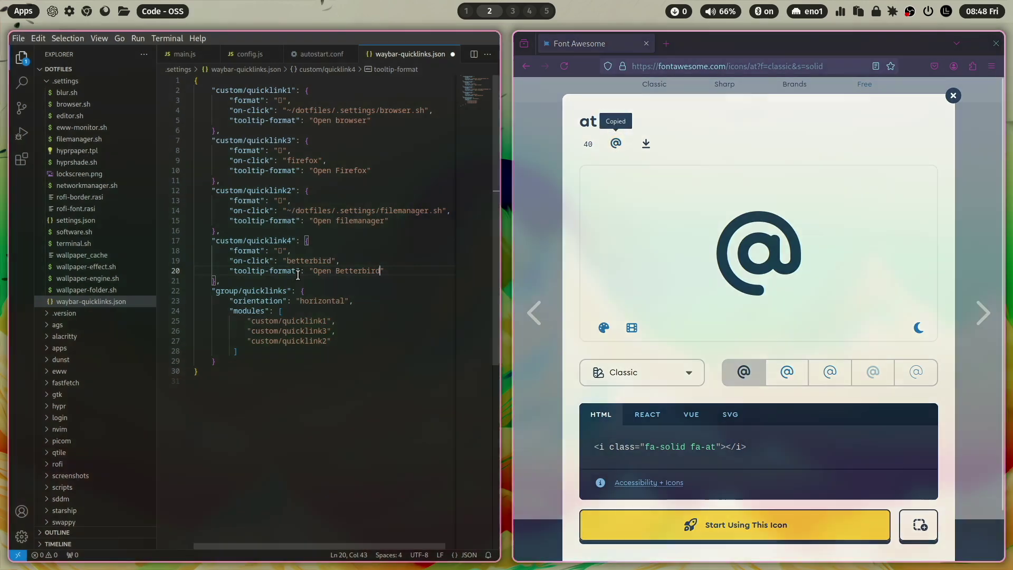
# - Paste the @ glyph into quicklink4's format string and save
pyautogui.click(279, 250)
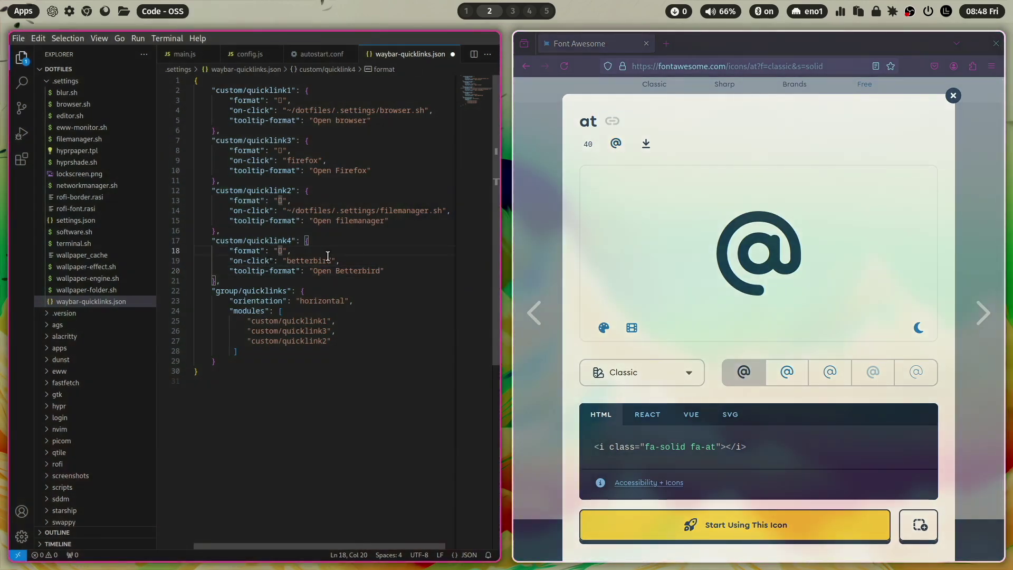
pyautogui.hotkey('shift', 'Right')
pyautogui.hotkey('ctrl', 'v')
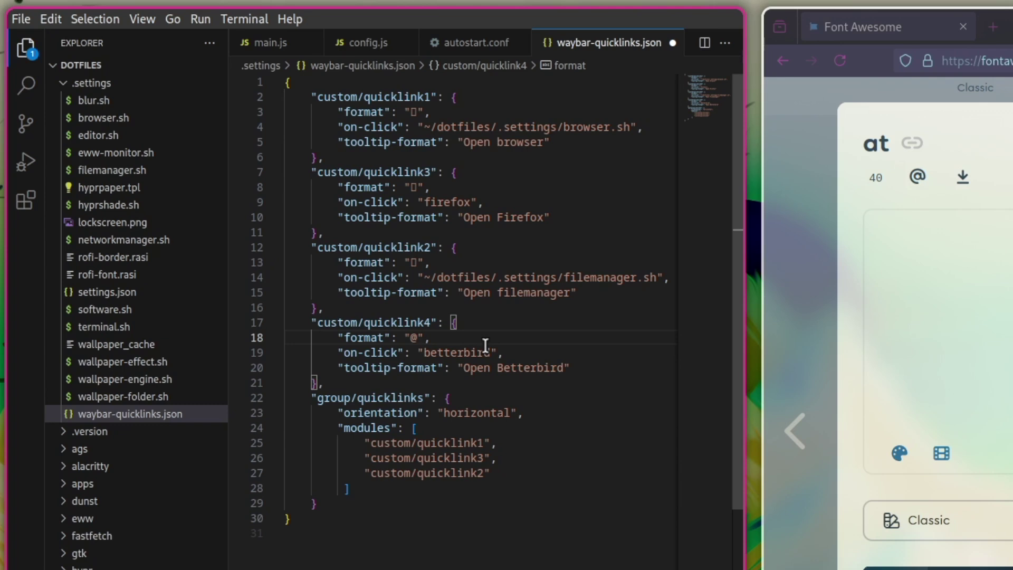
pyautogui.hotkey('ctrl', 's')
# - Add custom/quicklink4 after quicklink2 in the modules list, fix the comma, and save
pyautogui.click(493, 472)
pyautogui.press('Home')
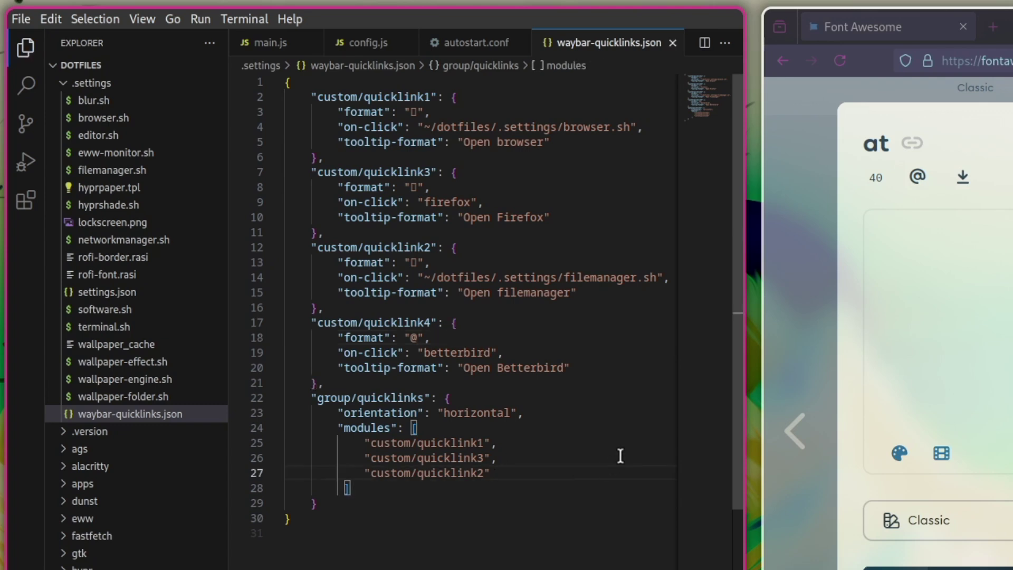
pyautogui.hotkey('shift', 'Down')
pyautogui.press('Escape')
pyautogui.hotkey('ctrl', 'v')
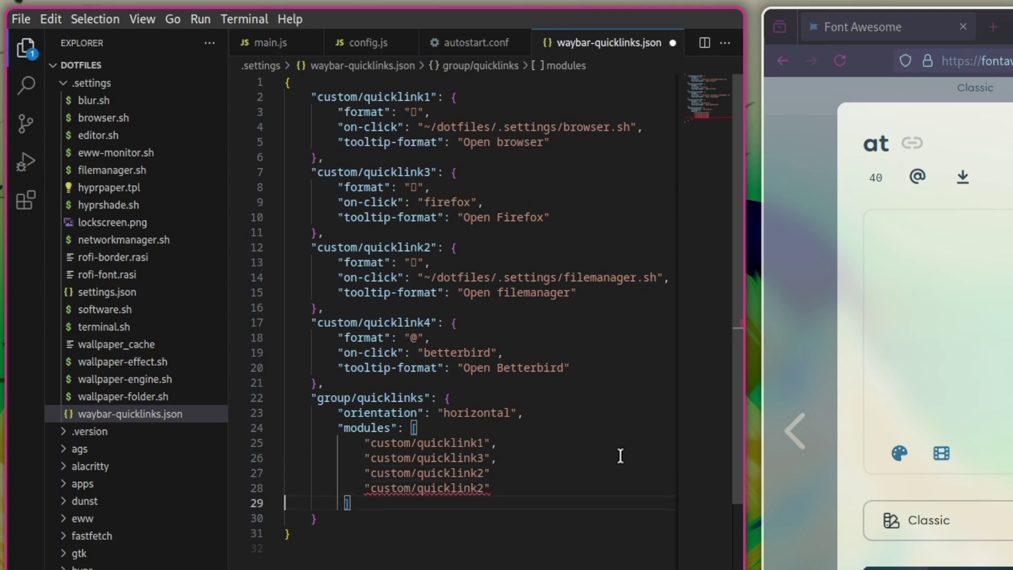
pyautogui.press('Left')
pyautogui.press('BackSpace')
pyautogui.write('4')
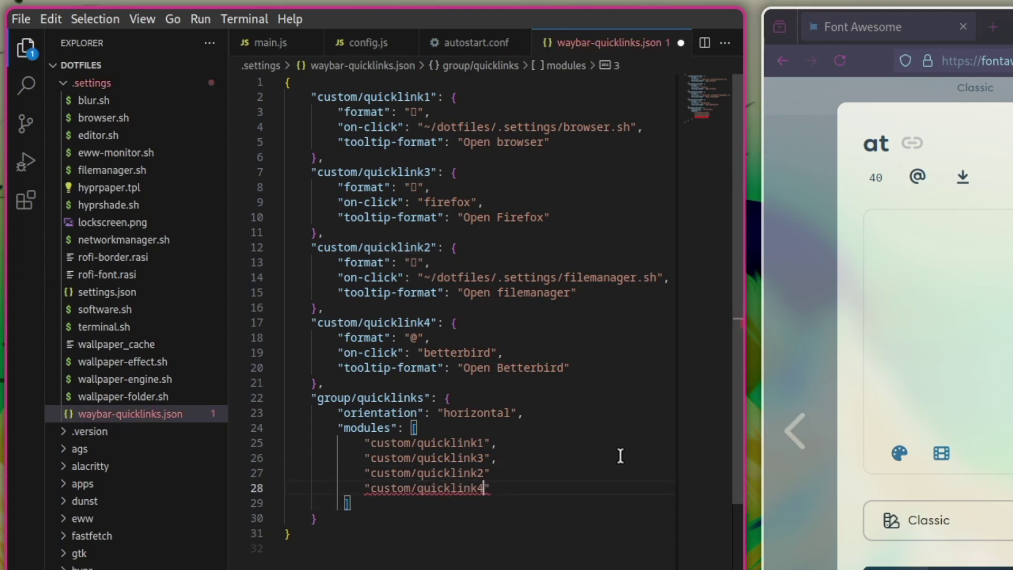
pyautogui.press('Up')
pyautogui.press('End')
pyautogui.write(',')
pyautogui.hotkey('ctrl', 's')
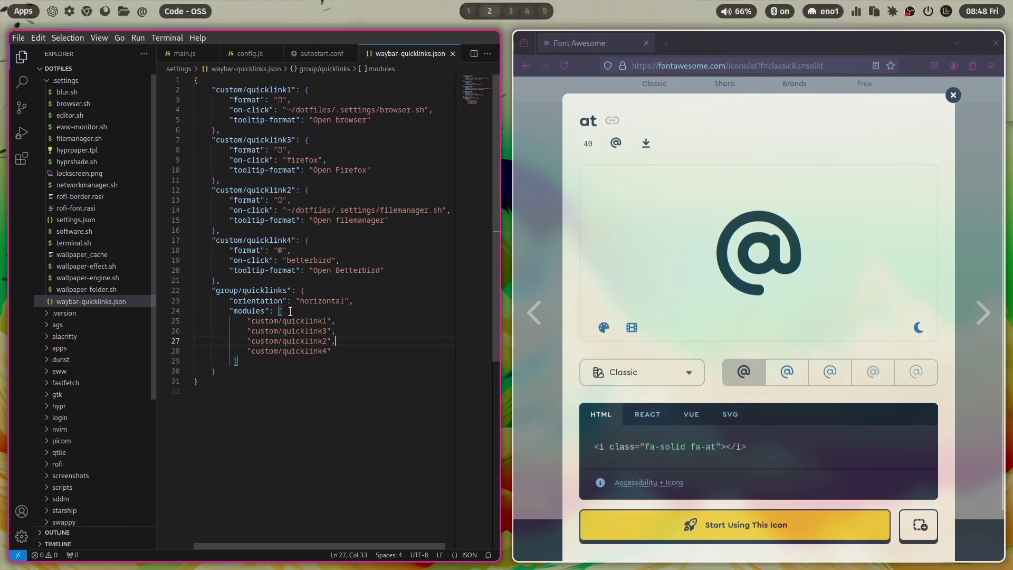
pyautogui.click(142, 13)
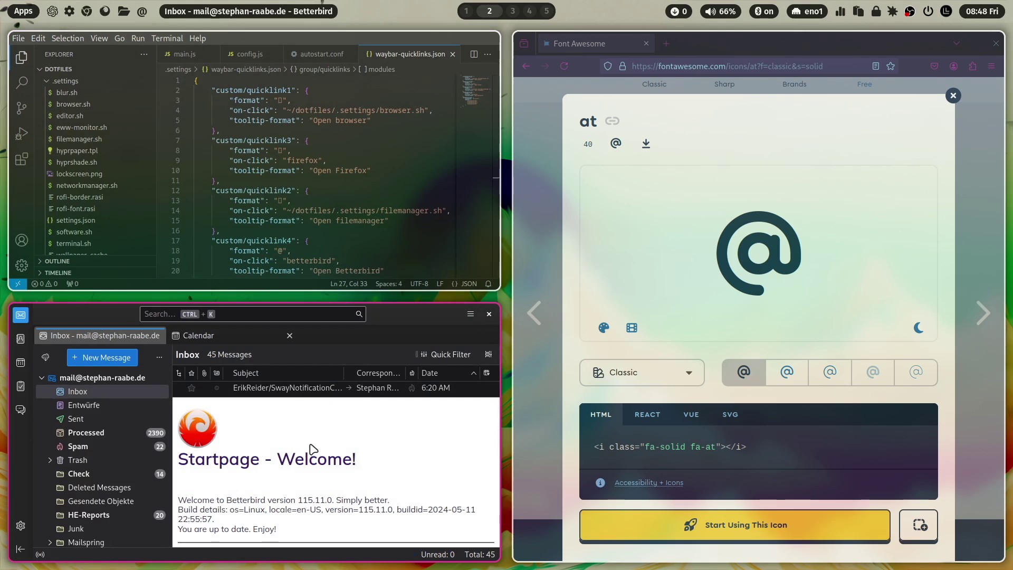
pyautogui.press('super+q')
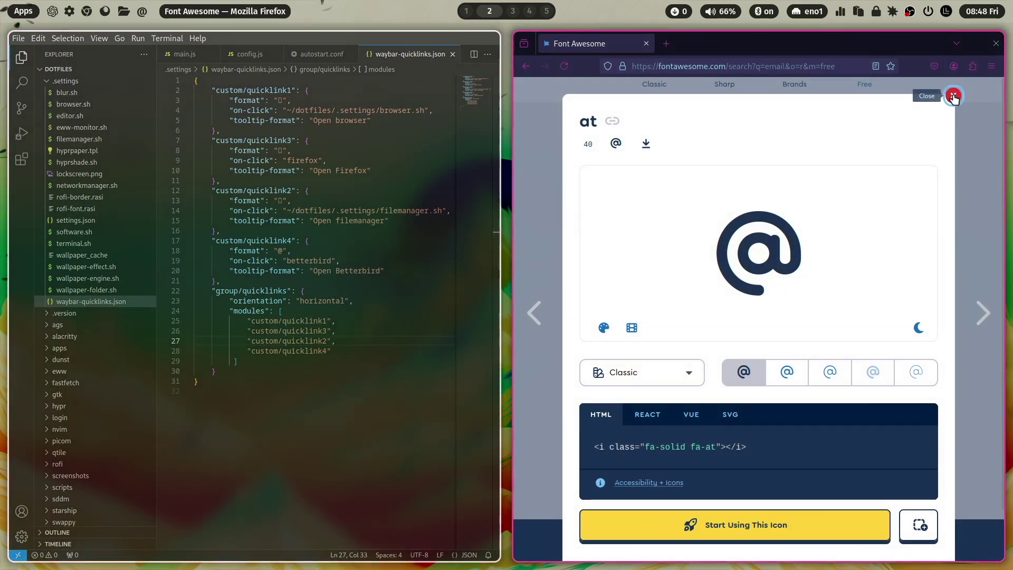
# - Copy the envelope glyph from Font Awesome instead of the @ icon
pyautogui.click(953, 96)
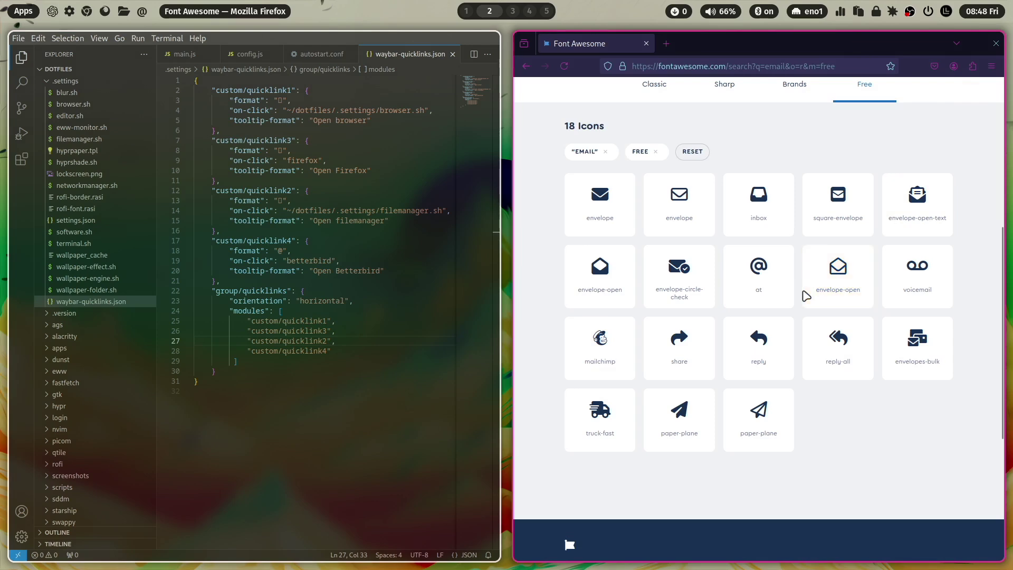
pyautogui.click(596, 207)
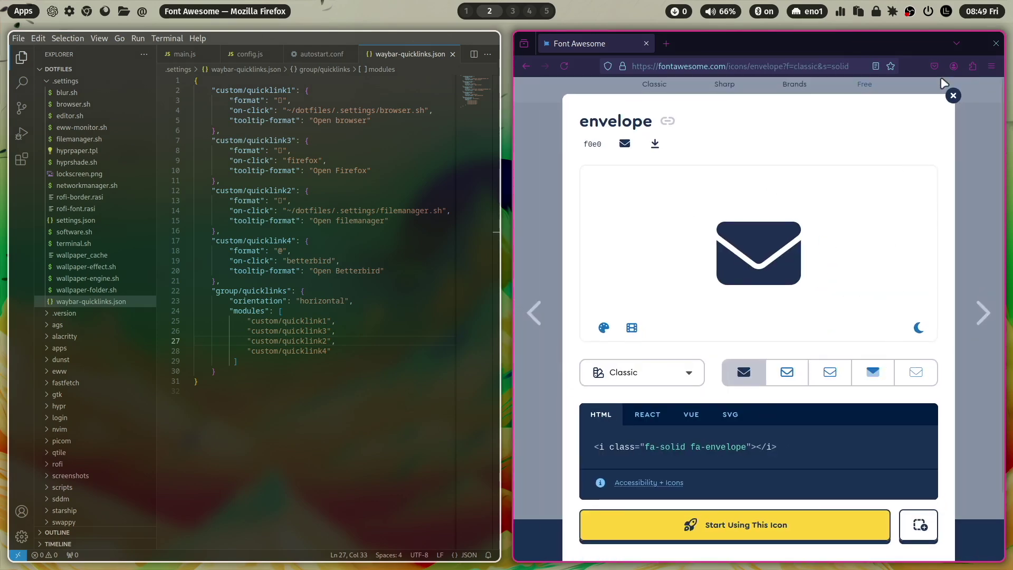
pyautogui.click(625, 143)
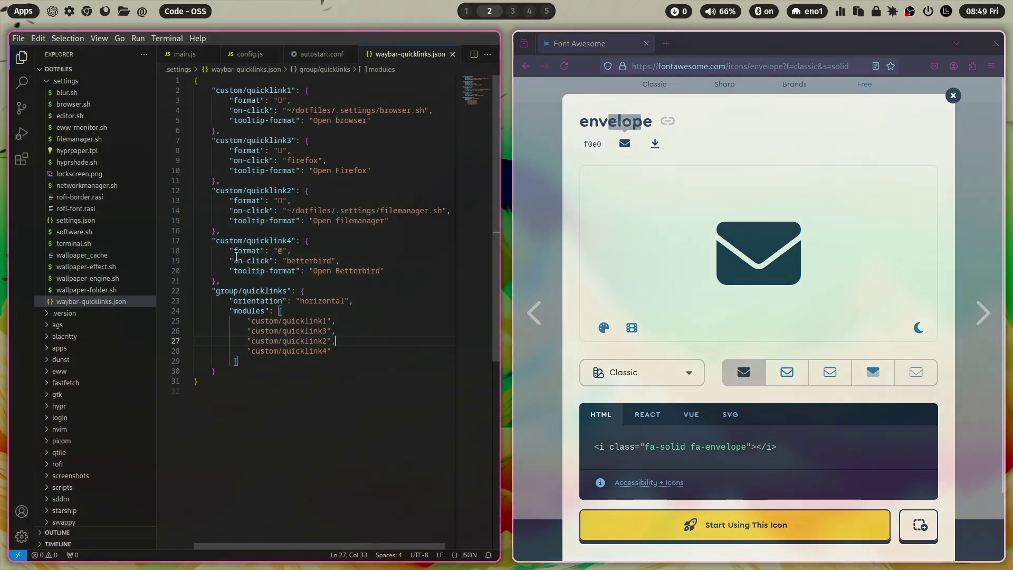
# - Replace quicklink4's @ with the envelope glyph, then test it launches Betterbird and close it
pyautogui.click(281, 253)
pyautogui.hotkey('shift', 'Left')
pyautogui.hotkey('ctrl', 'v')
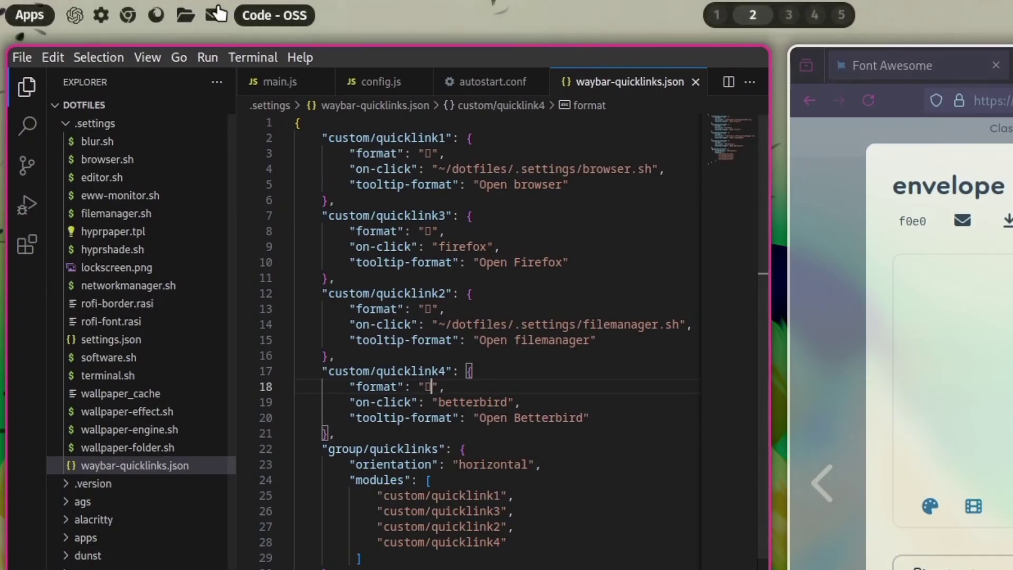
pyautogui.click(214, 16)
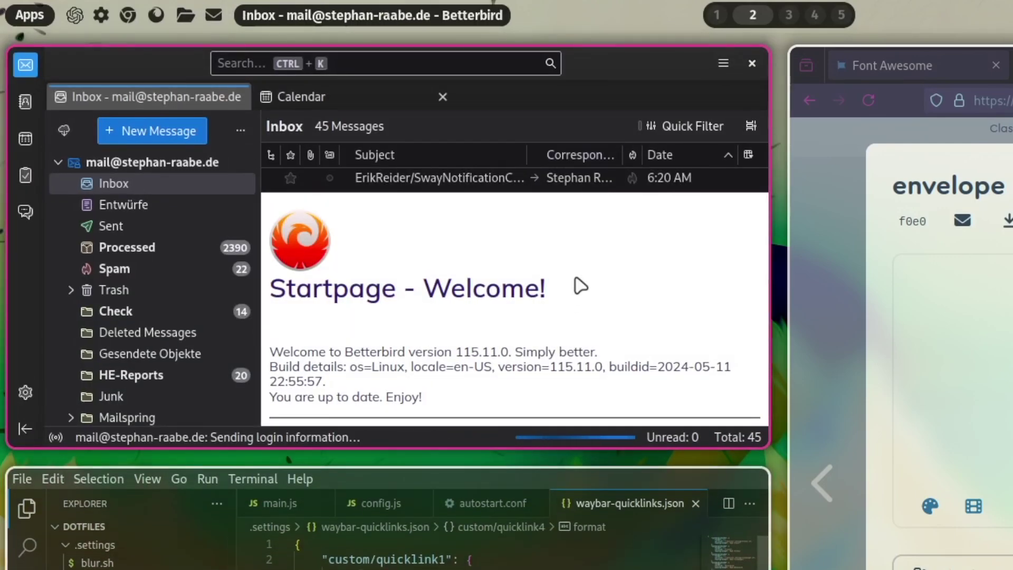
pyautogui.press('super+q')
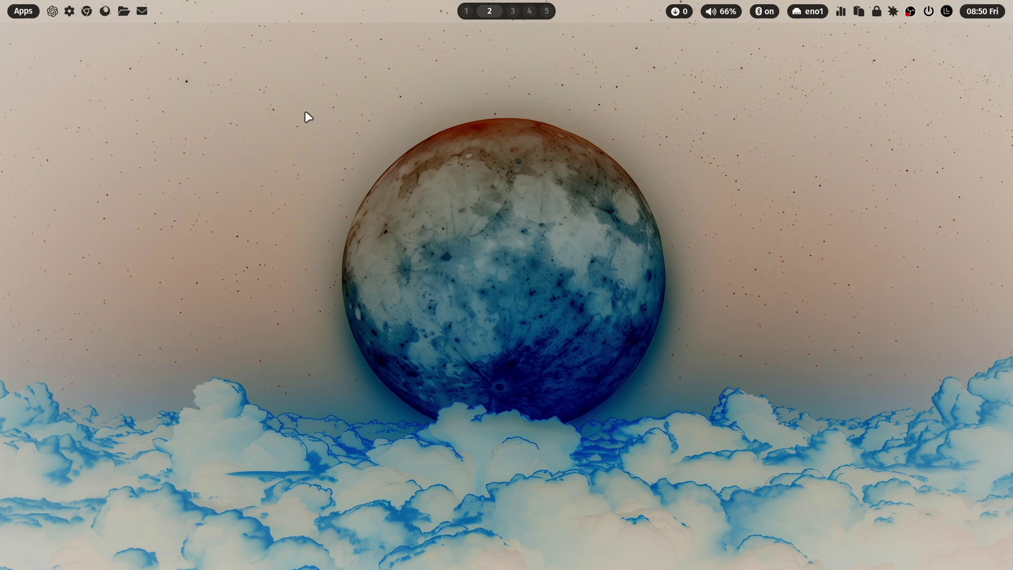
# - Open three tiled terminals and shift their split by dragging borders and with Super+Ctrl+Left/Right
pyautogui.press('super+Return')
pyautogui.press('super+Return')
pyautogui.press('super+Return')
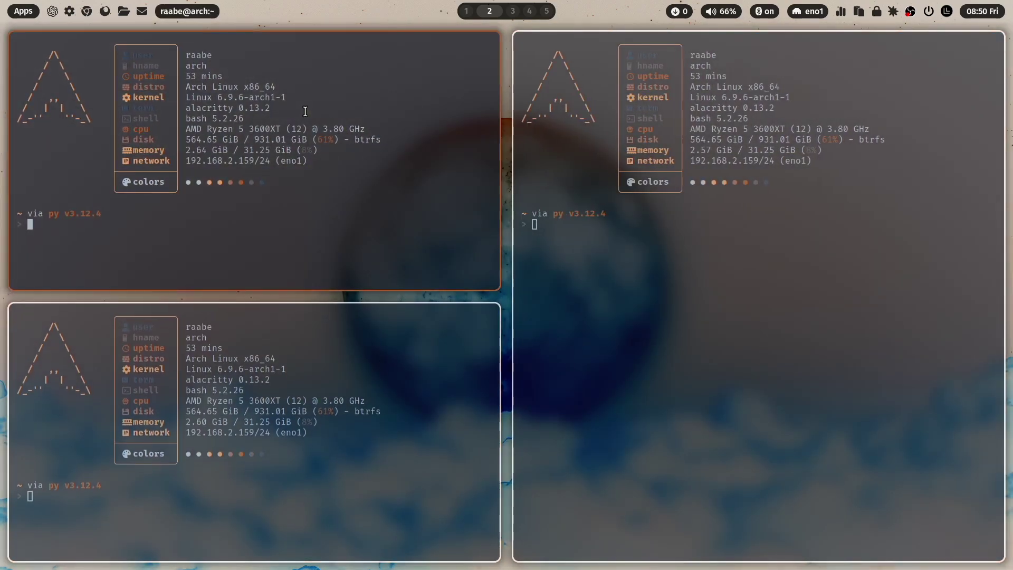
pyautogui.moveTo(499, 150); pyautogui.dragTo(387, 152)
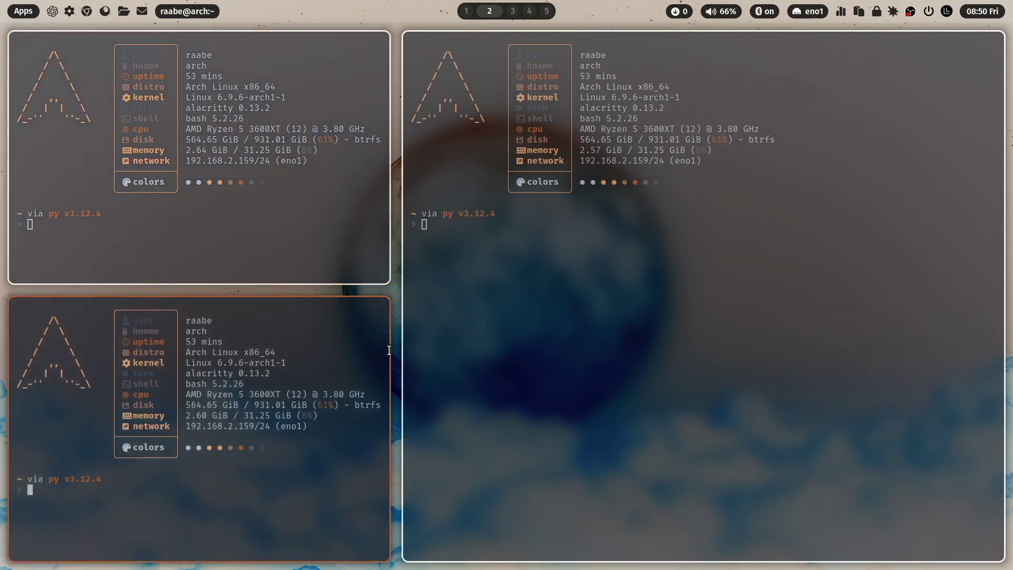
pyautogui.moveTo(383, 351); pyautogui.dragTo(516, 321)
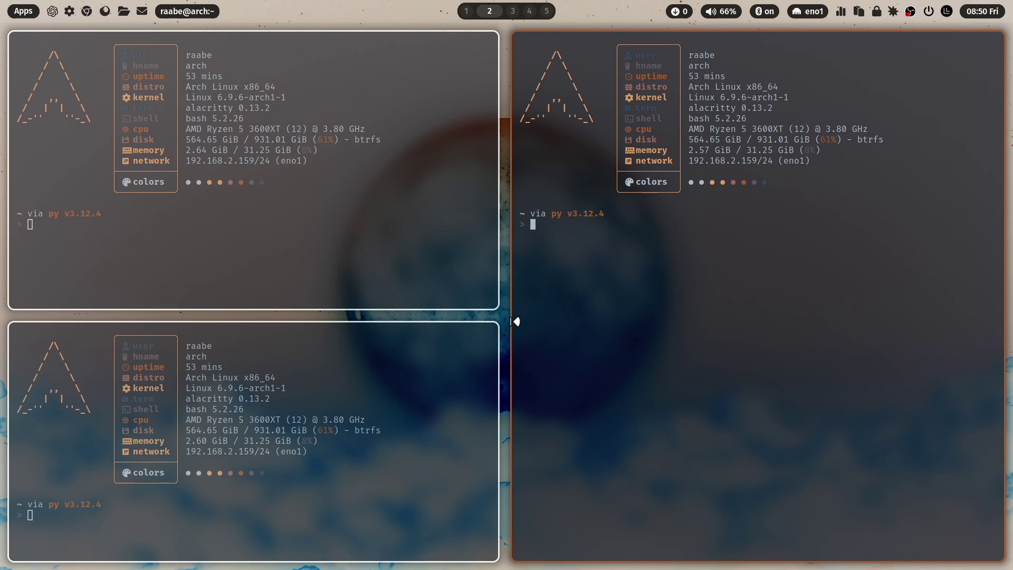
pyautogui.press('super+ctrl+Left')
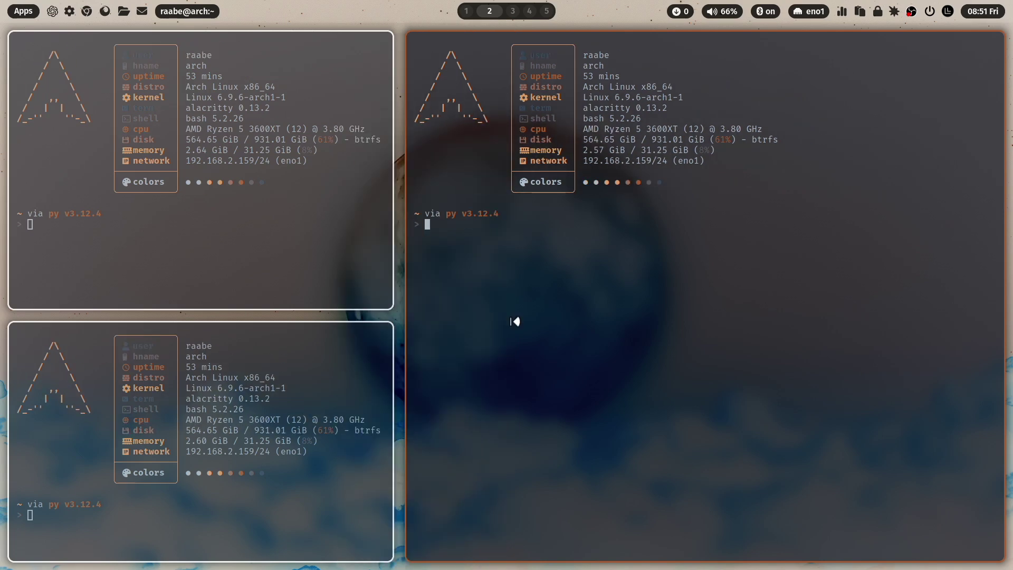
pyautogui.press('super+ctrl+Right')
pyautogui.press('super+ctrl+Right')
pyautogui.press('super+ctrl+Left')
pyautogui.press('super+ctrl+Left')
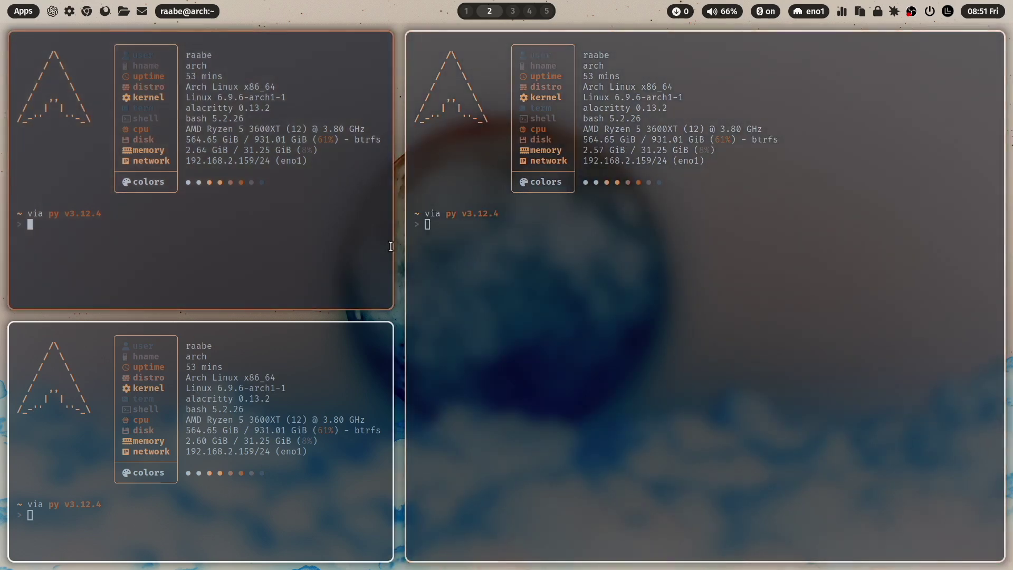
pyautogui.moveTo(399, 237); pyautogui.dragTo(451, 228)
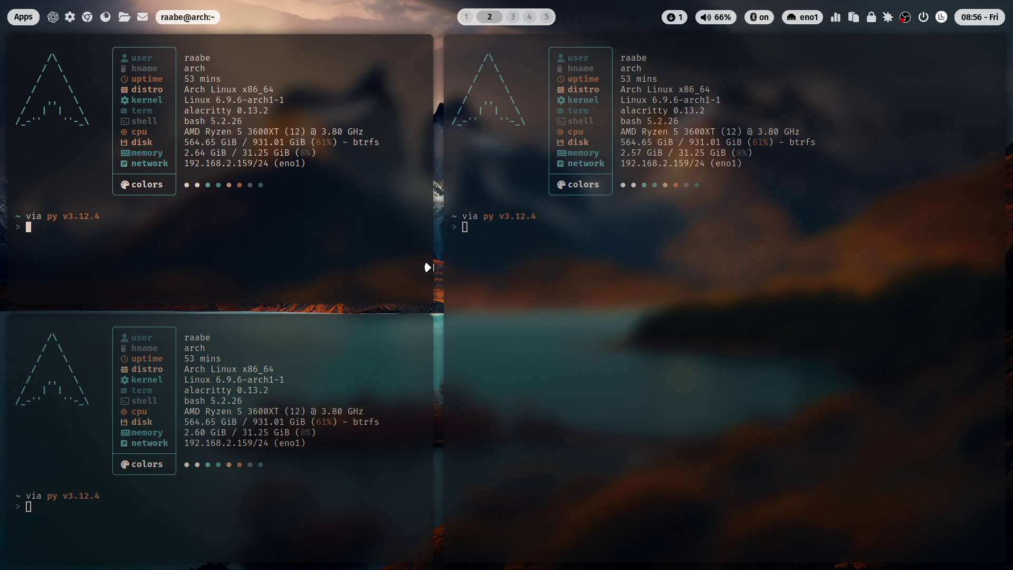
# - Look up Resize Windows On Border in Hyprland settings, then drag the top-left terminal shorter
pyautogui.click(941, 18)
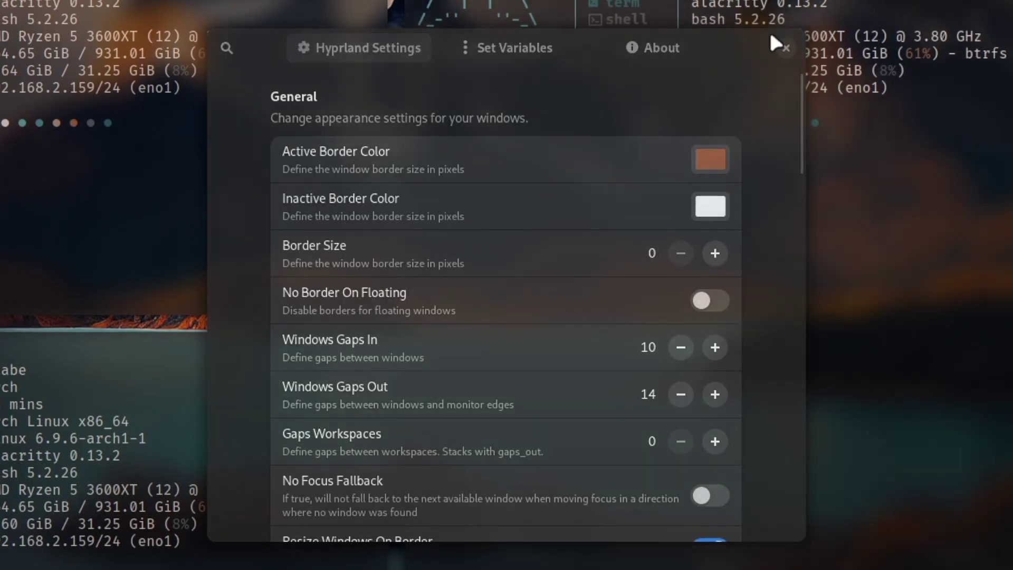
pyautogui.click(786, 48)
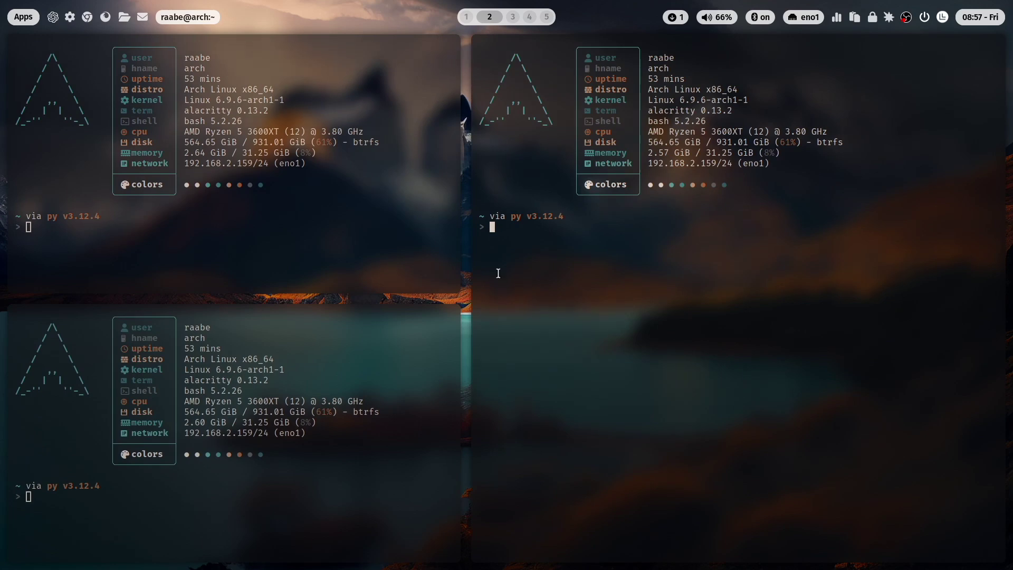
pyautogui.moveTo(455, 234); pyautogui.dragTo(575, 335)
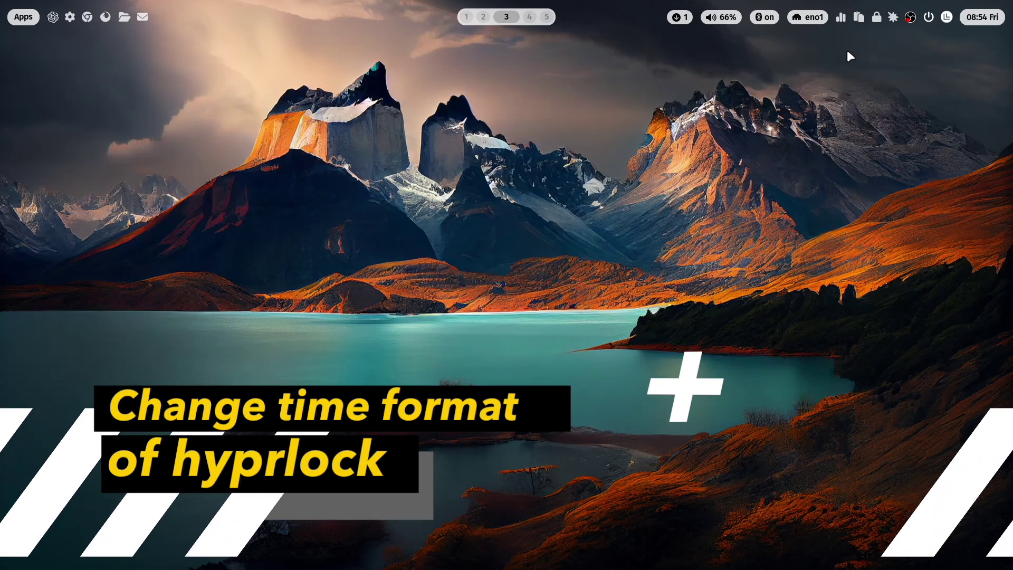
# - Lock with hyprlock to see the 08:54 clock, unlock with the password, then open Dotfiles Settings' Waybar tab
pyautogui.click(877, 17)
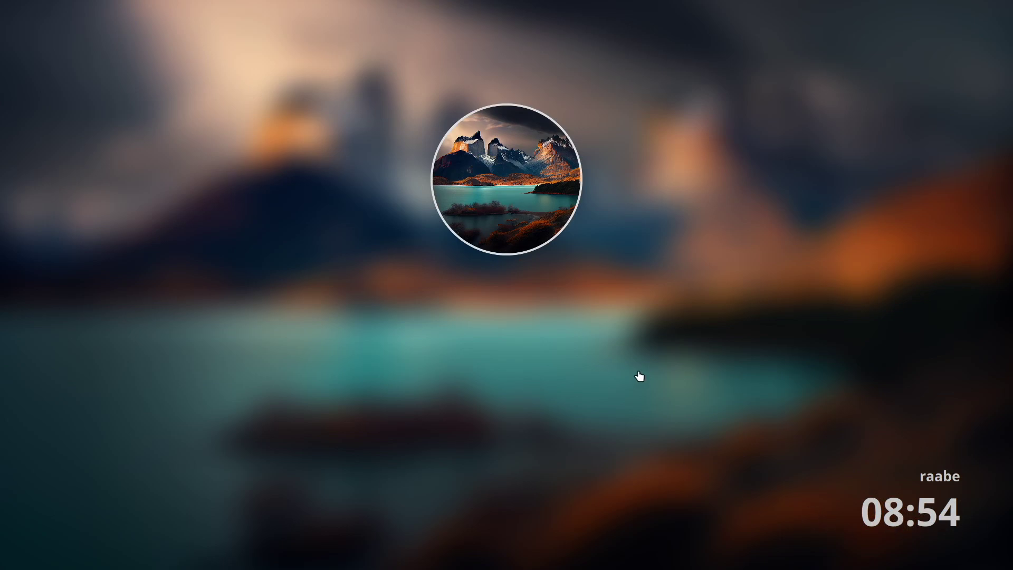
pyautogui.write('*****')
pyautogui.press('Return')
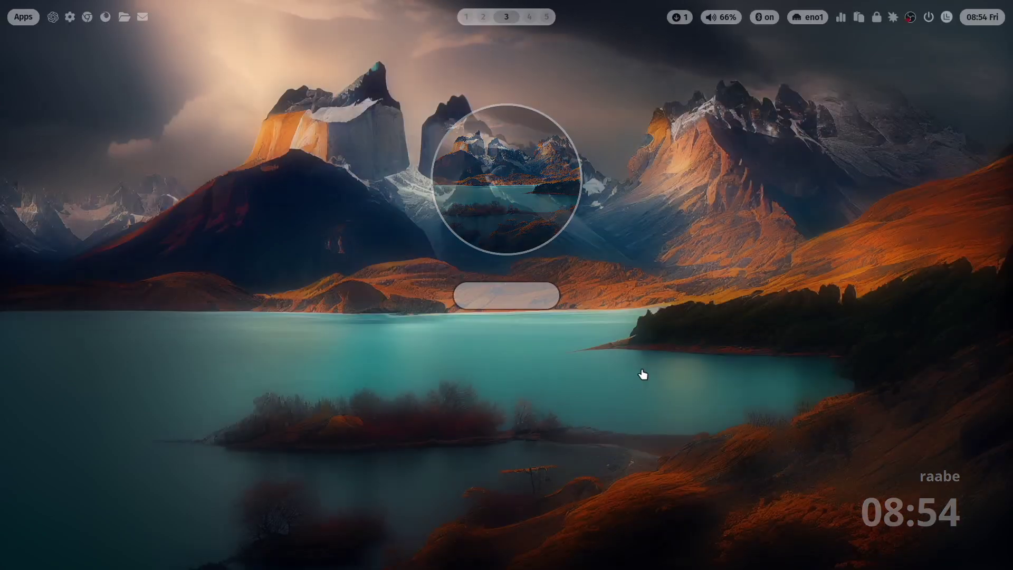
pyautogui.click(947, 17)
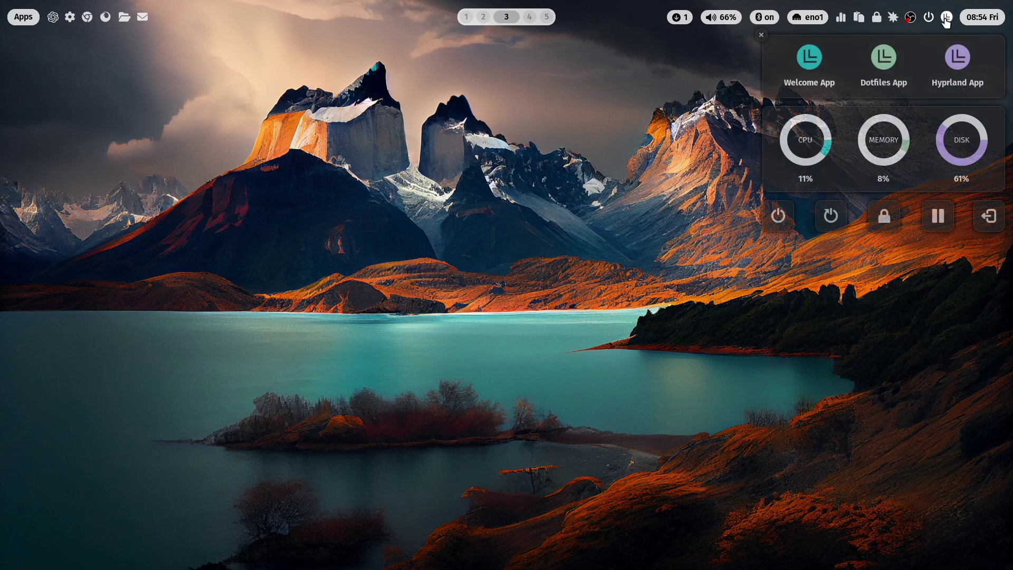
pyautogui.click(884, 59)
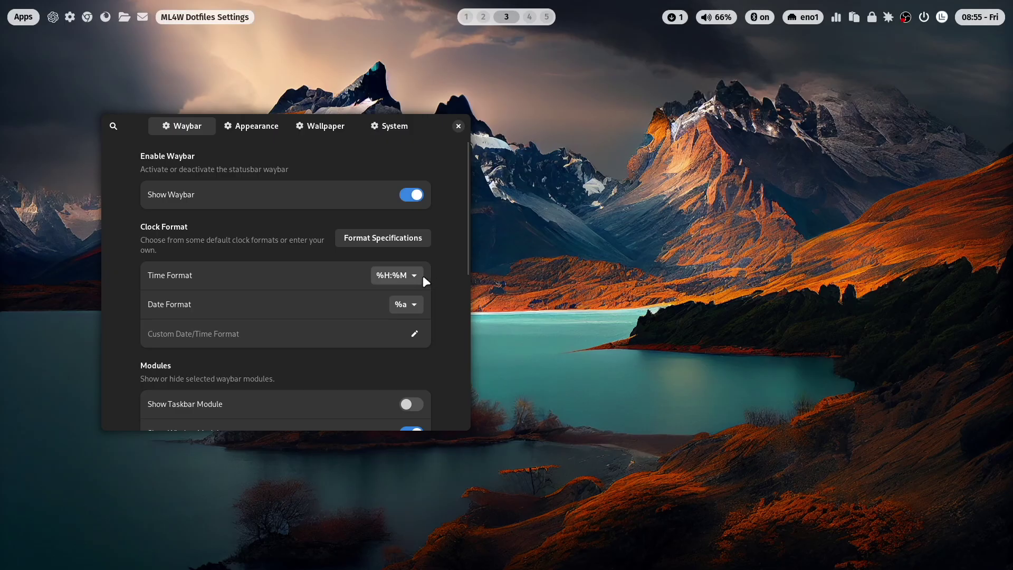
# - Set Time Format to %I:%M %p, then lock and unlock to check the 12-hour clock
pyautogui.click(417, 275)
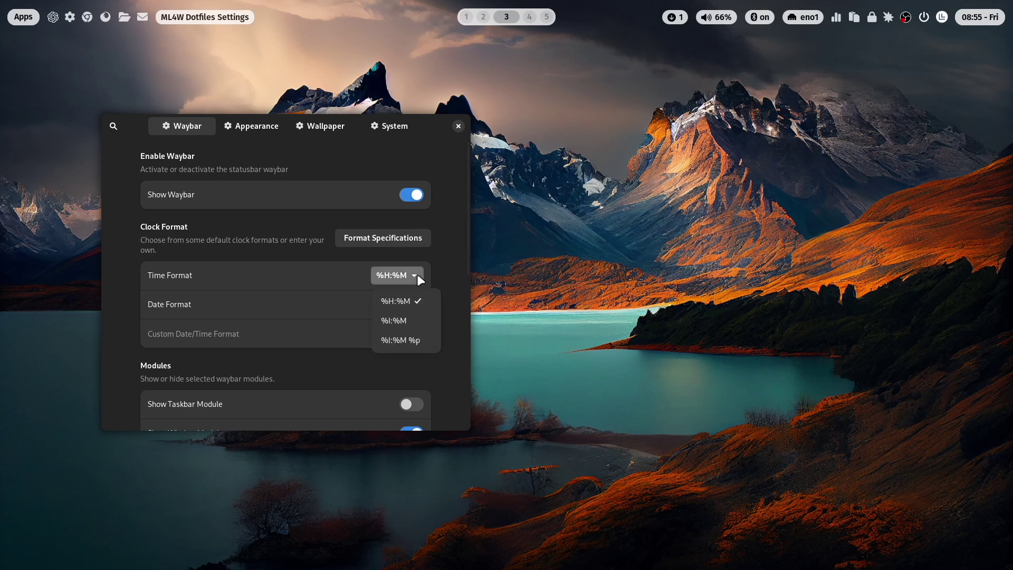
pyautogui.click(413, 342)
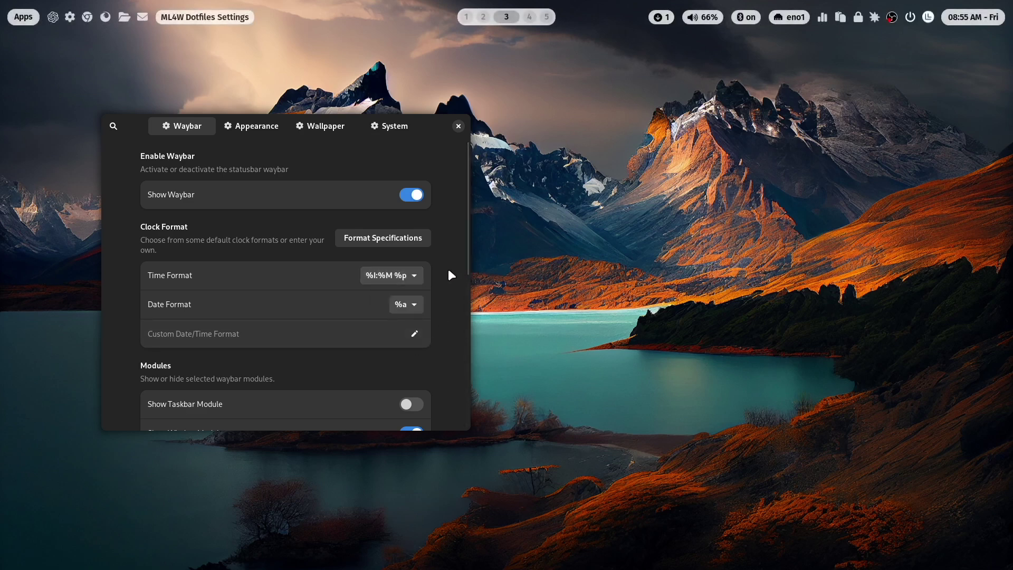
pyautogui.click(858, 18)
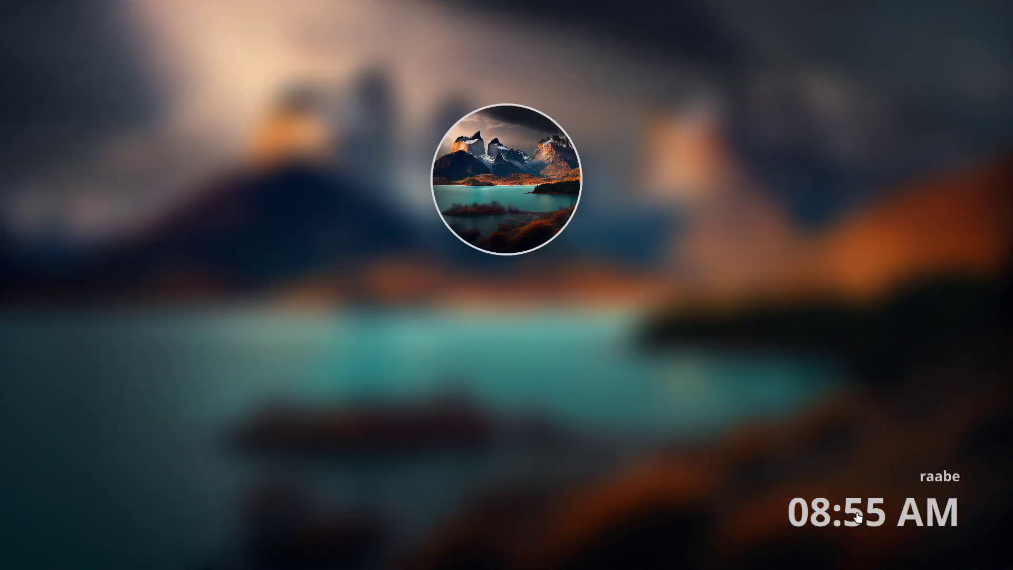
pyautogui.write('•••••')
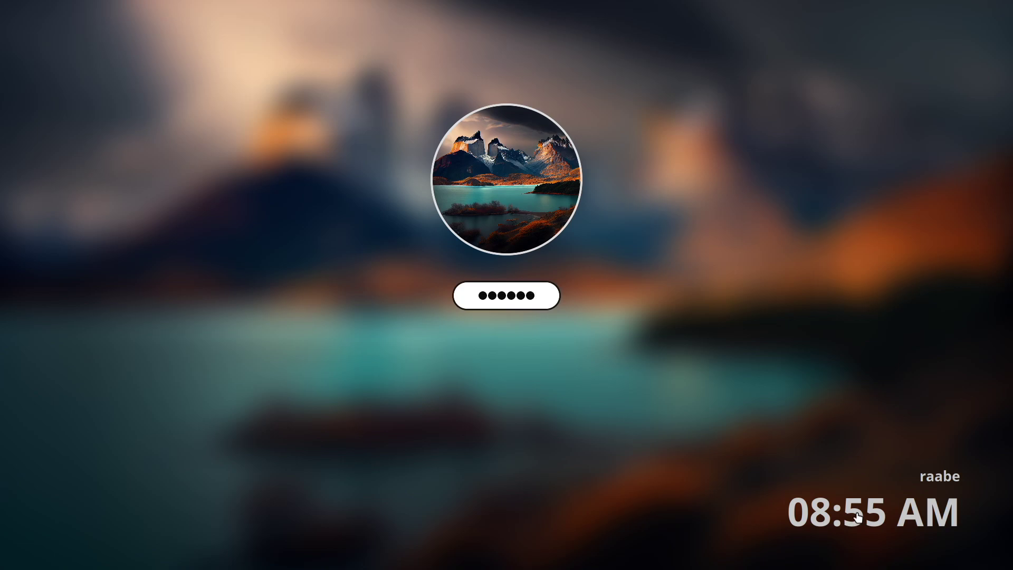
pyautogui.press('Return')
# - Restore Time Format to %H:%M and lock the screen again
pyautogui.click(392, 275)
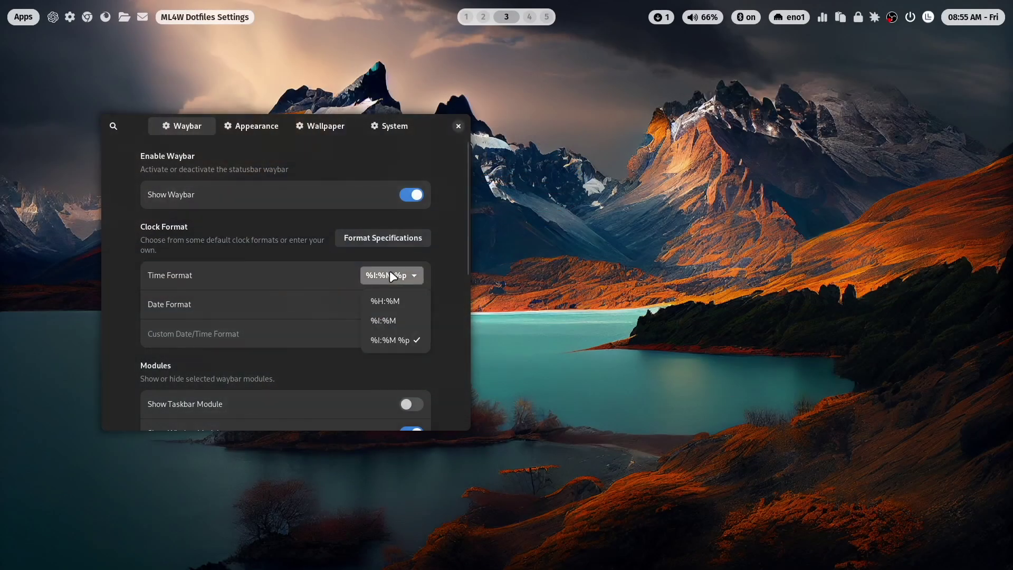
pyautogui.click(393, 302)
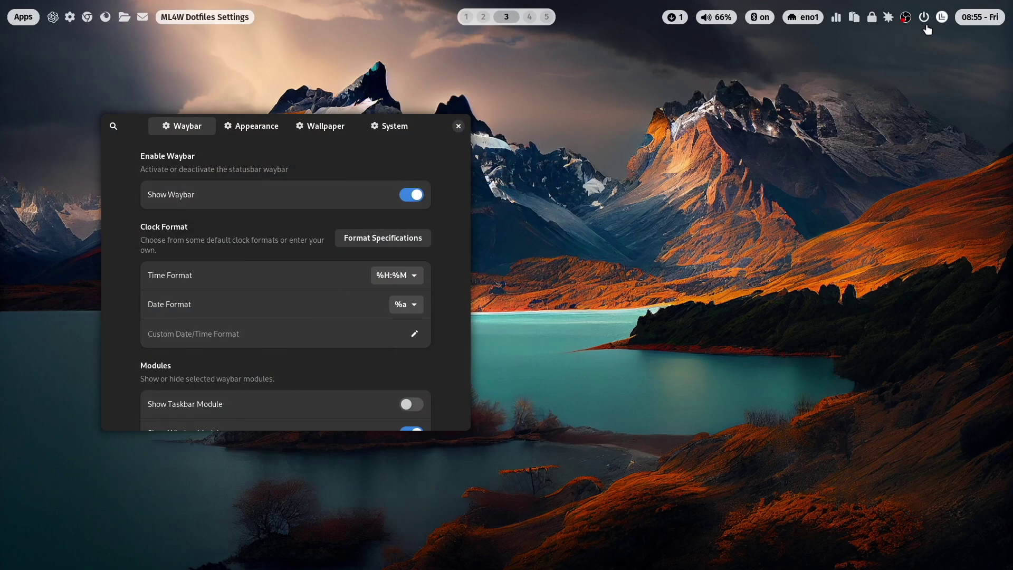
pyautogui.click(871, 18)
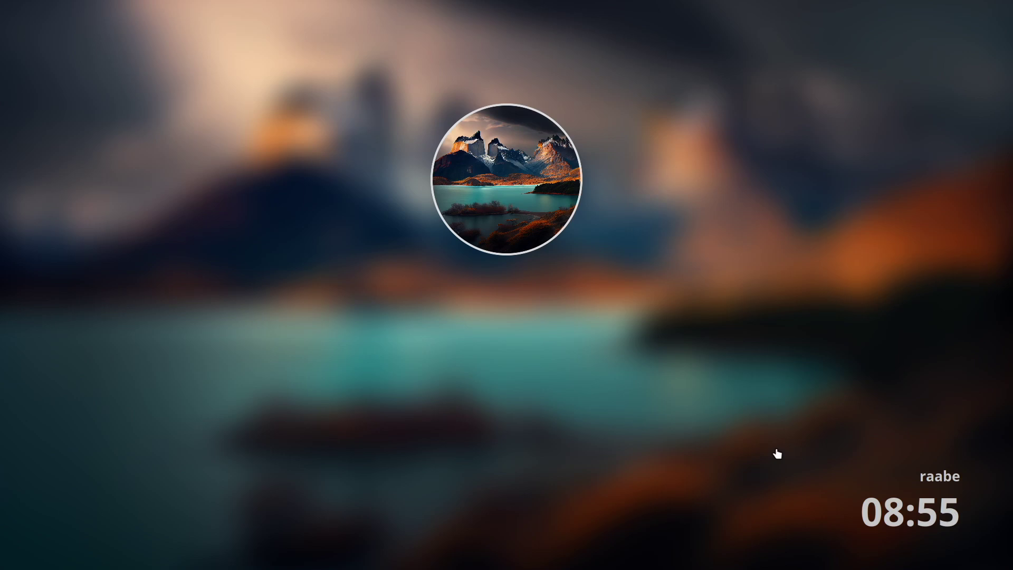